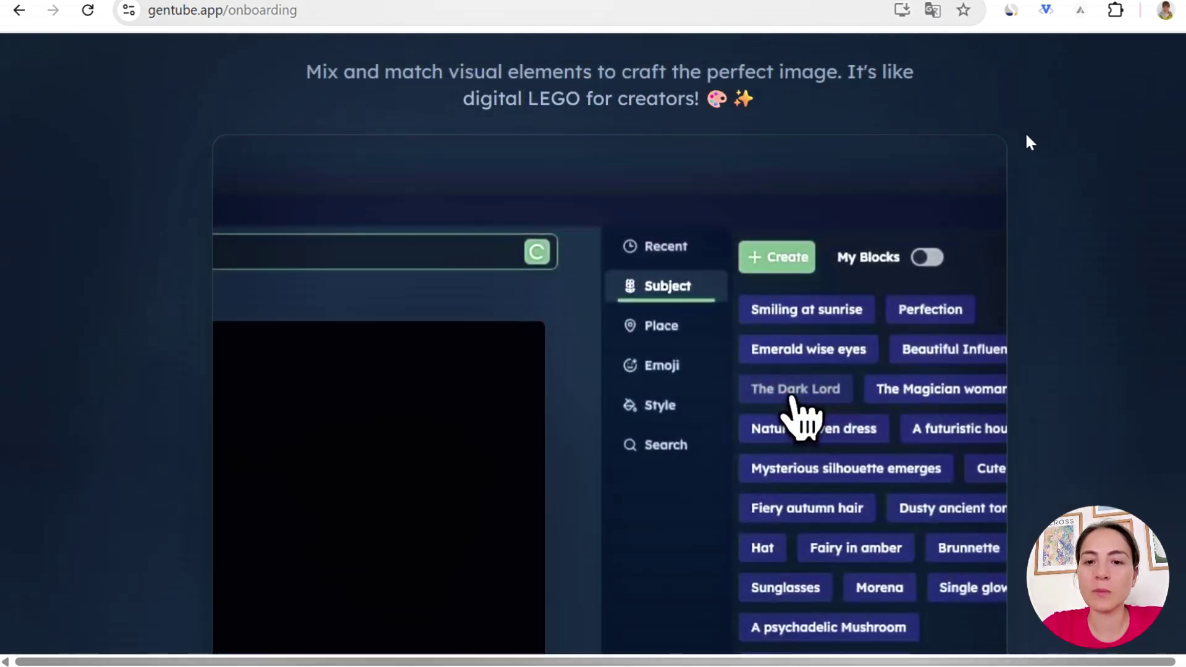
Step: Look through the onboarding introduction and browse the community images in the Discover feed
scroll(117, 275, "down", 5)
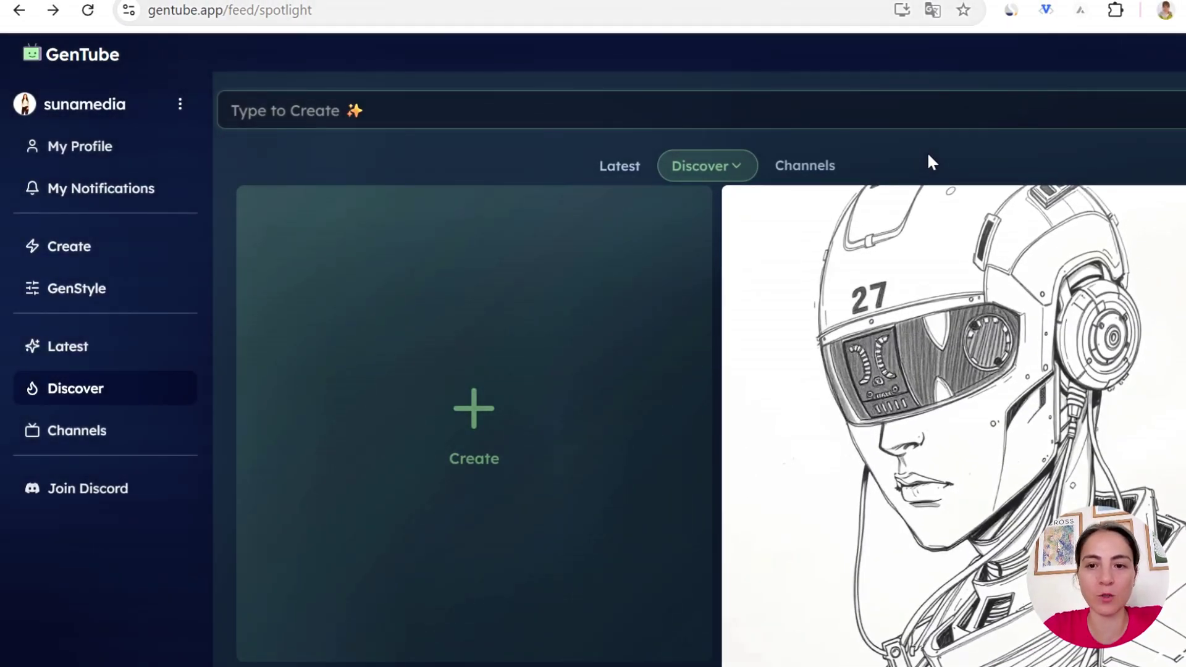
scroll(985, 254, "down", 9)
scroll(986, 254, "down", 12)
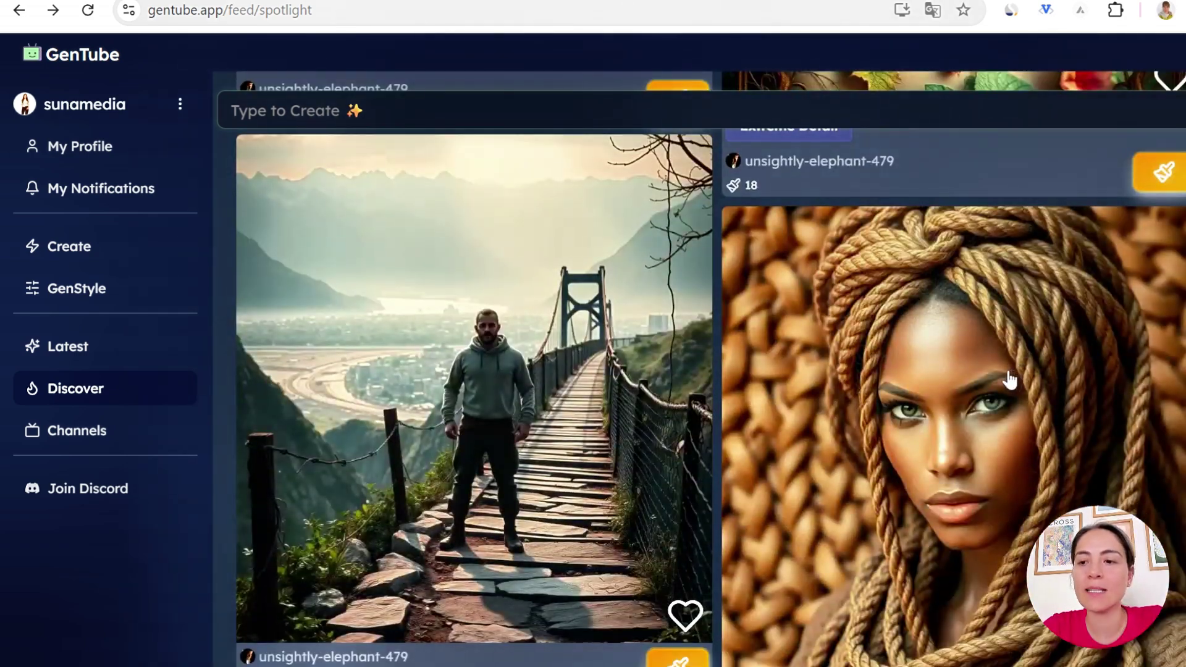
scroll(1007, 380, "down", 5)
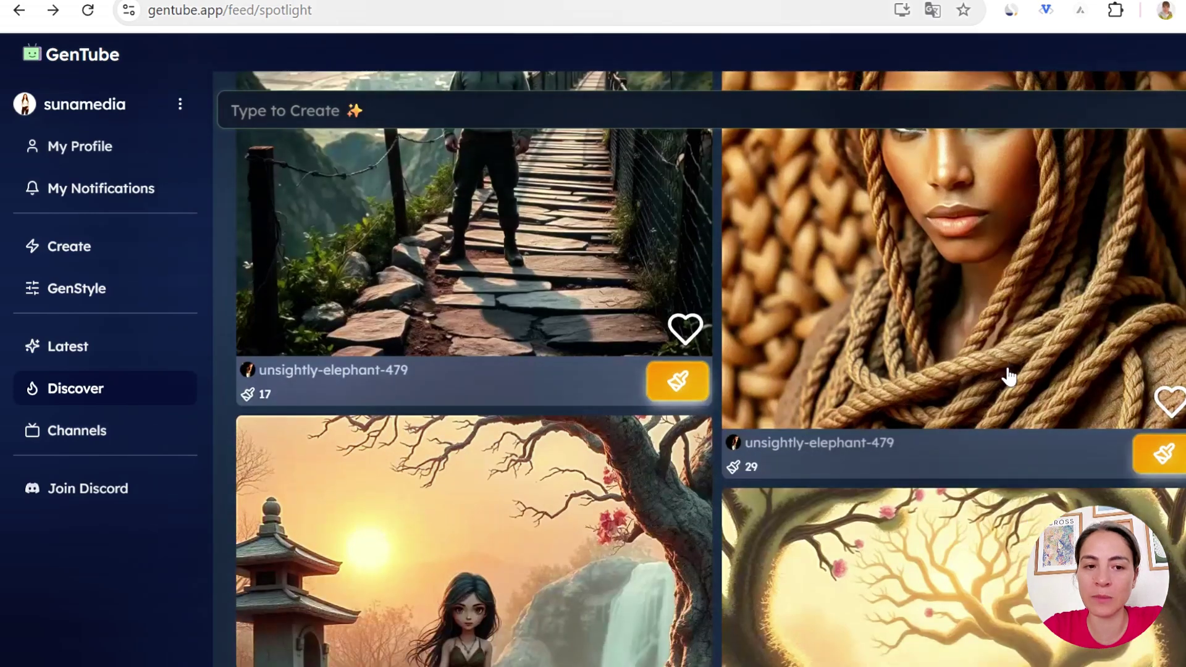
scroll(1008, 374, "up", 3)
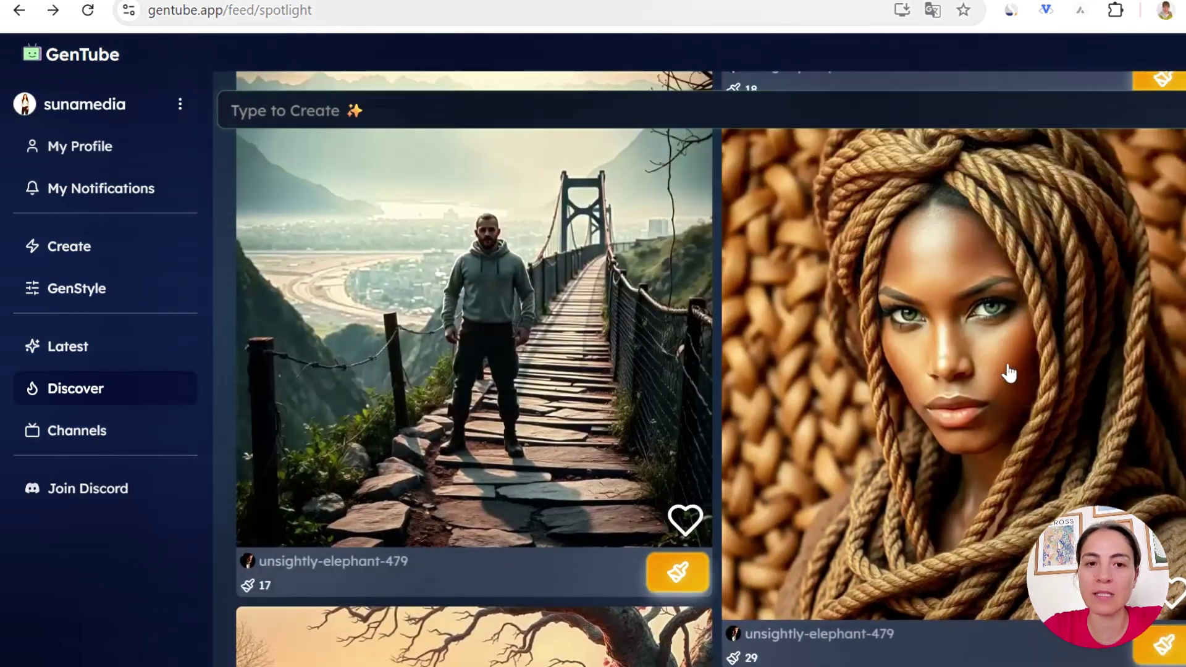
Step: Examine the detail page of the man on the wooden bridge image, then return to the start of the feed
left_click(515, 366)
scroll(776, 323, "down", 6)
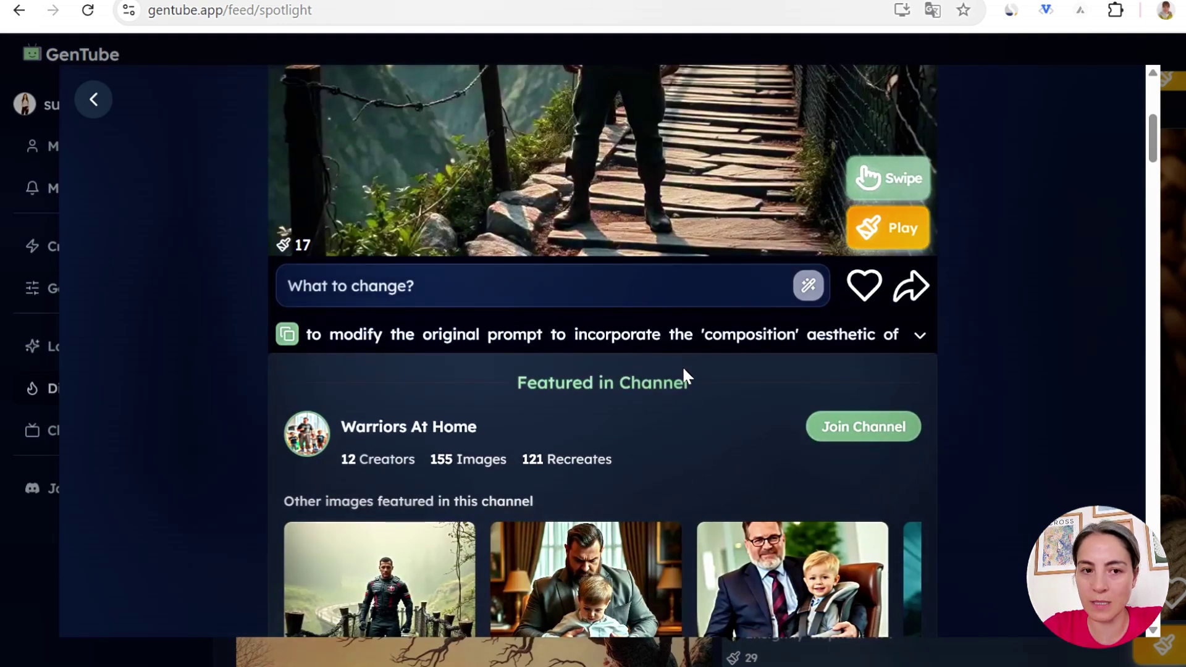
scroll(680, 367, "up", 6)
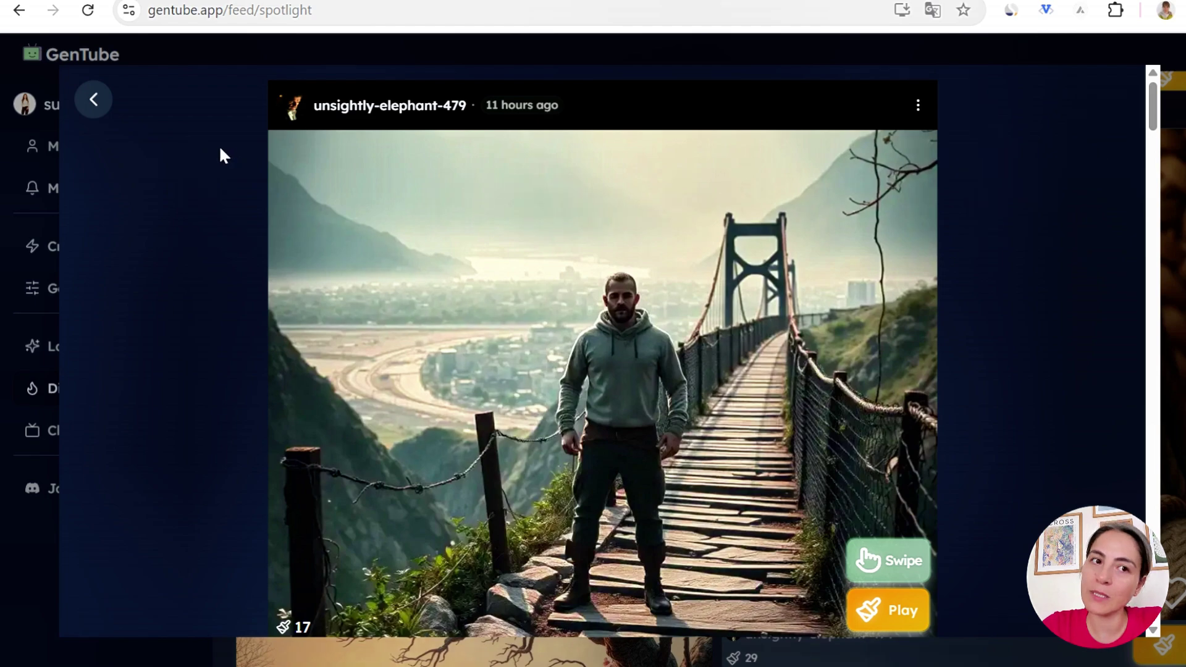
left_click(94, 100)
scroll(603, 333, "up", 10)
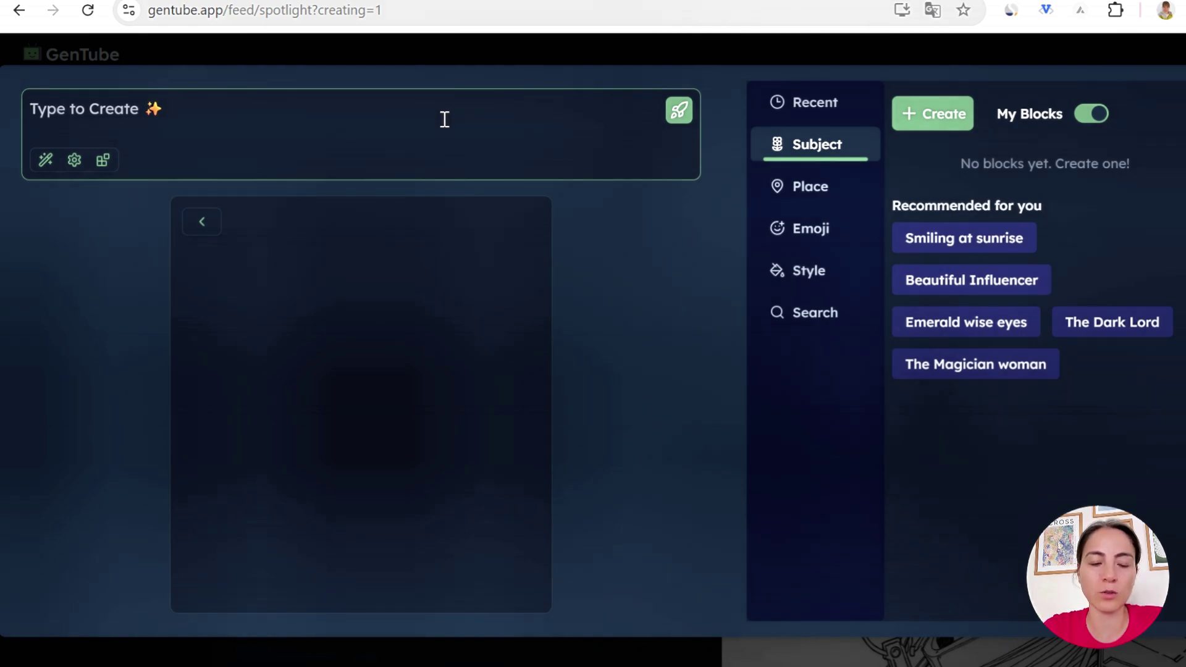
Step: Generate a hyper-realistic painting of a colossal gorilla holding an airplane before a skyscraper skyline, and set the aspect ratio to 16:9
type("Create a hyper-realistic digital painting of a colossal, muscular gorilla standing in front of a city skyline filled with skyscrapers. The gorilla is holding an airplane delicately in one massive hand, dramatic lighting with strong shadows and rim light accentuating muscles, in the style of blockbuster movie concept art.")
key("Return")
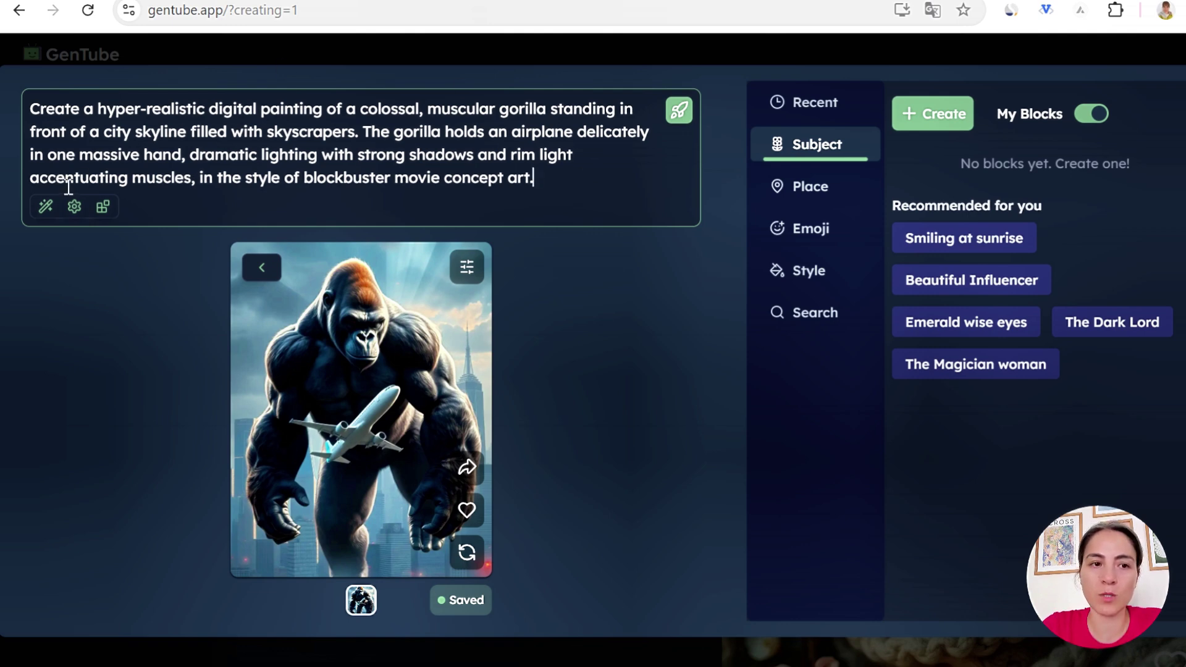
left_click(75, 209)
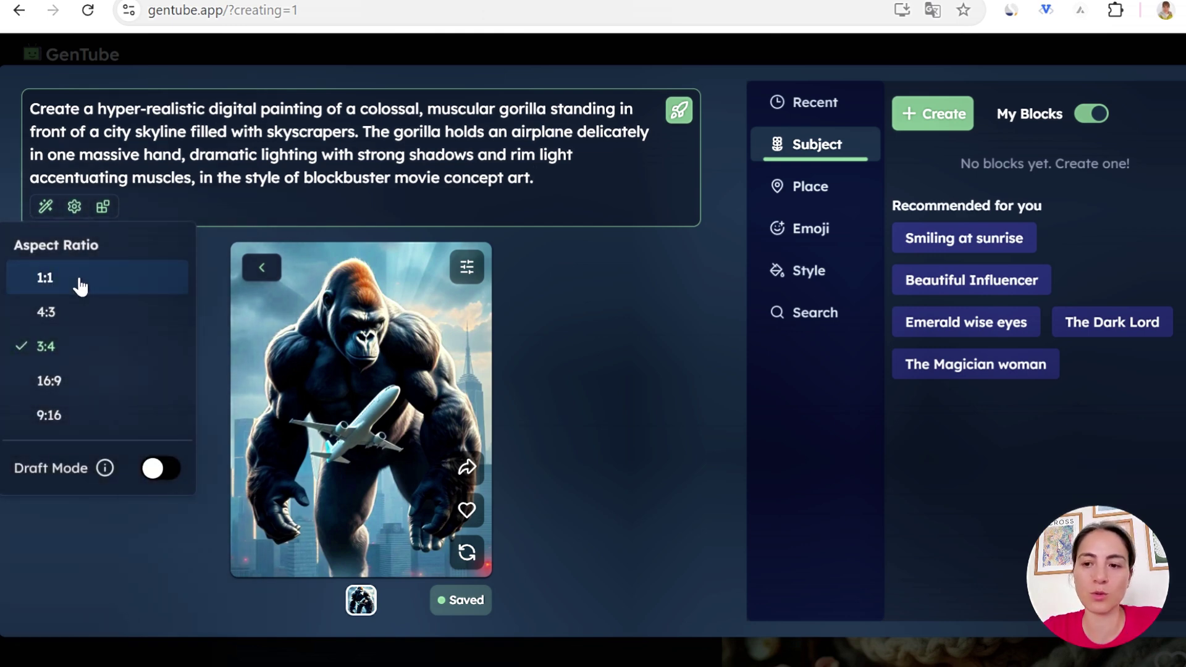
left_click(61, 380)
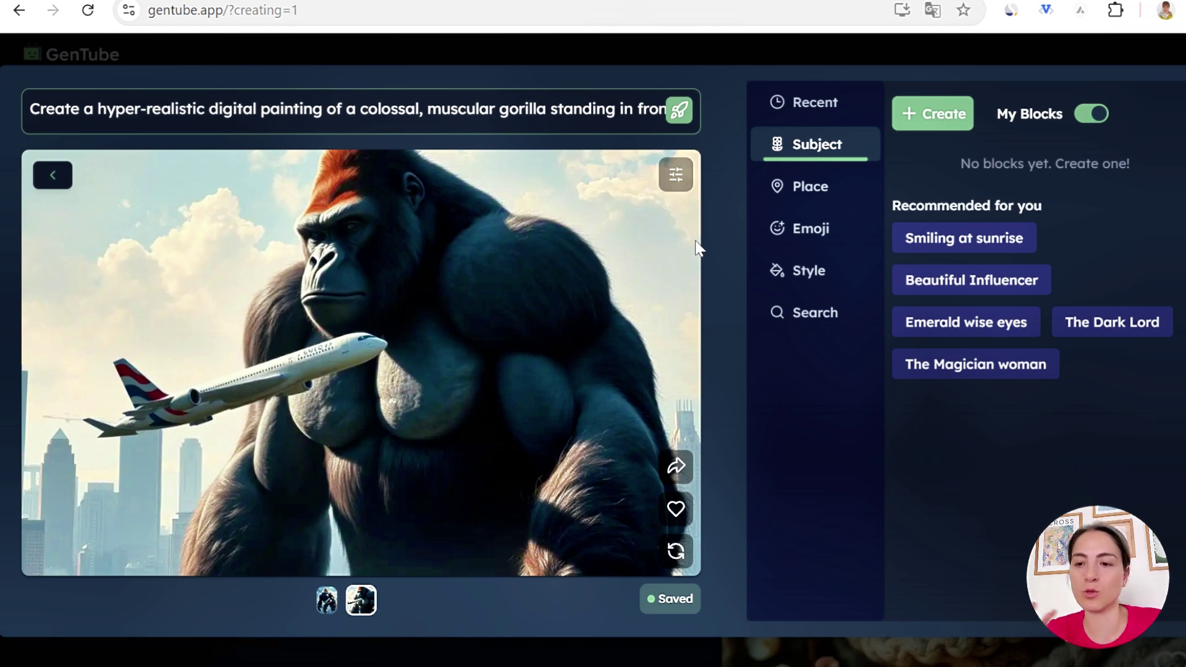
Step: Show the style blending axes on the gorilla image and replace Cyberpunk with Realism and Anime with Pixel Art
left_click(675, 179)
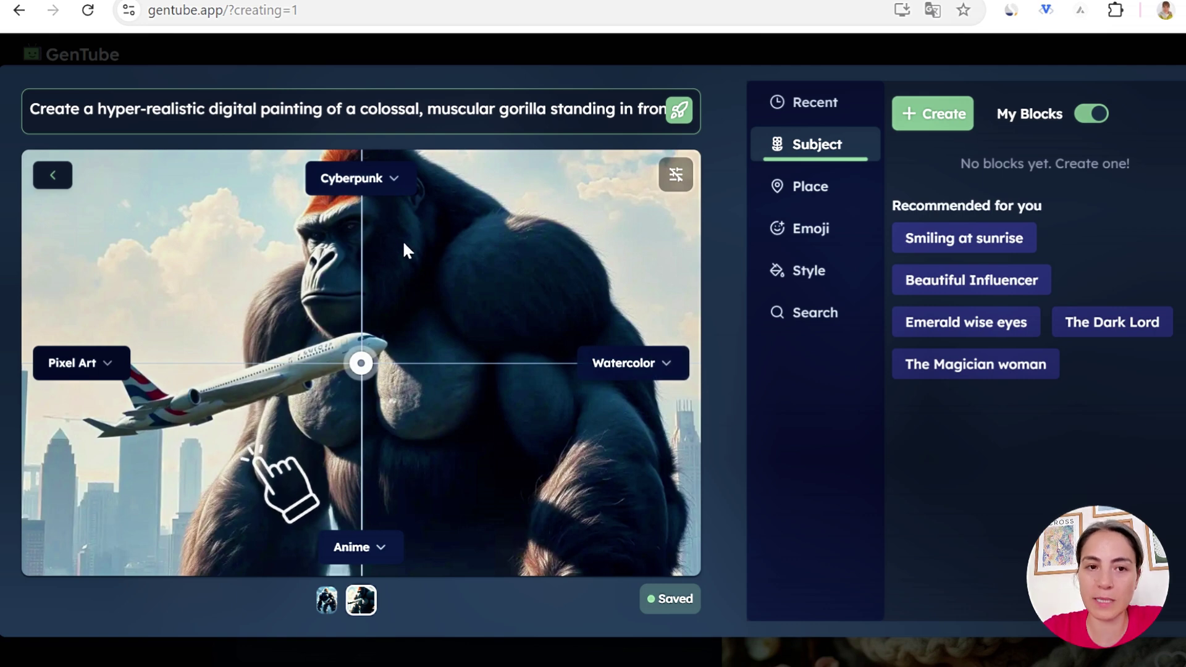
left_click(394, 179)
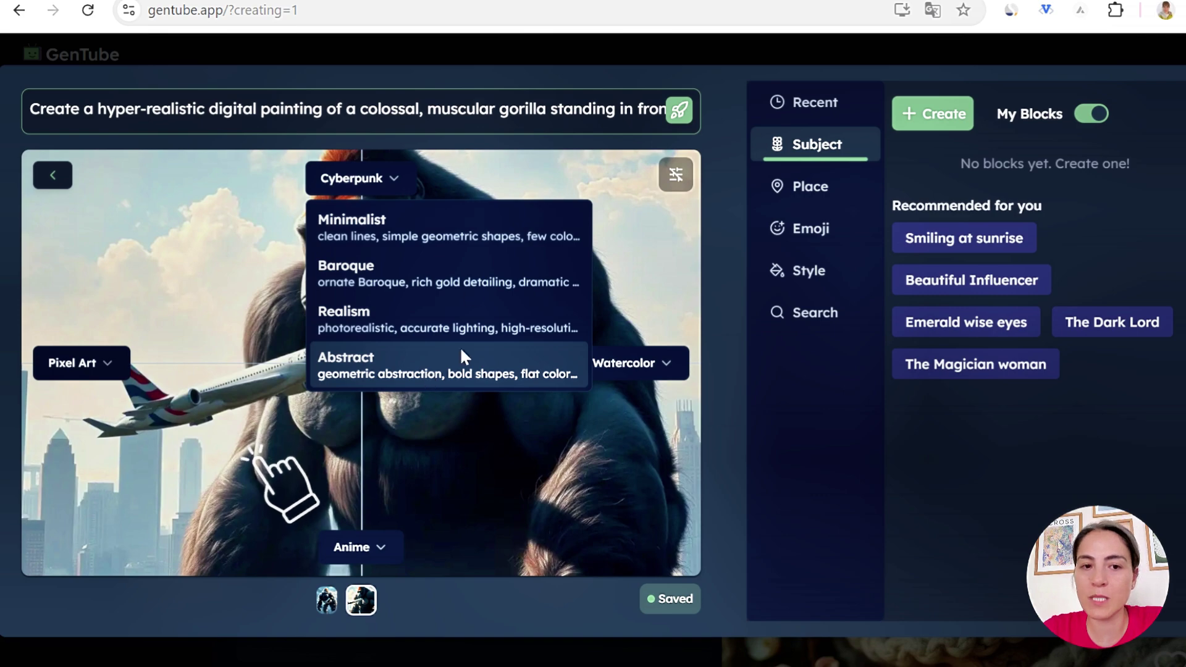
left_click(408, 328)
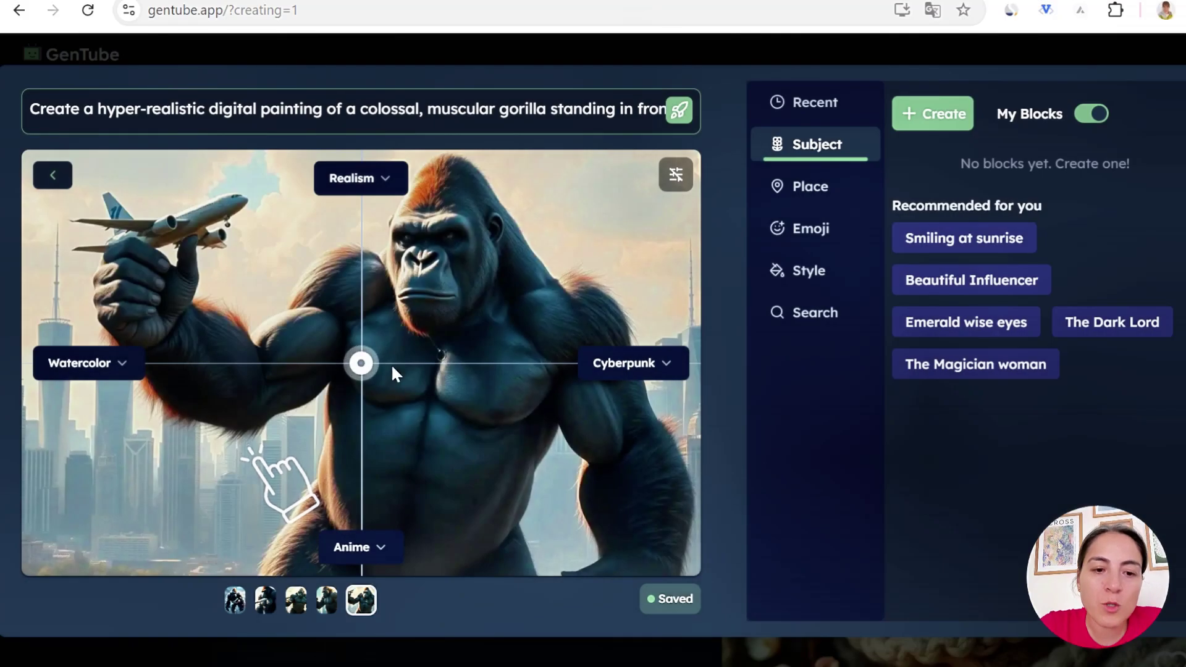
left_click(378, 551)
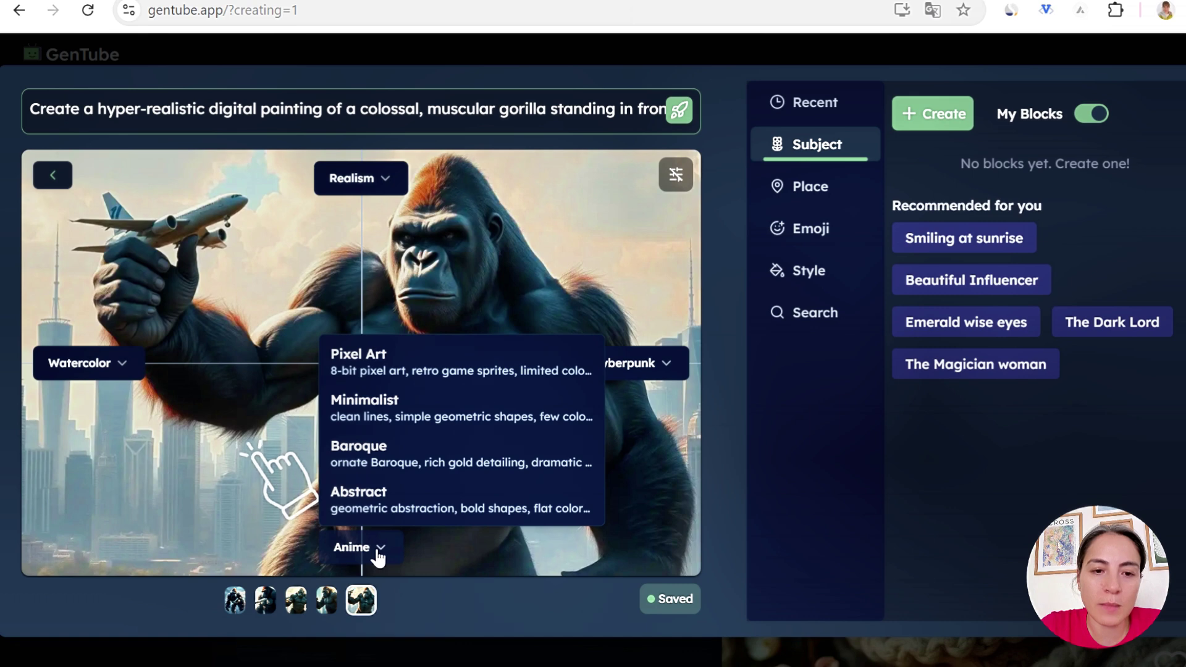
left_click(417, 365)
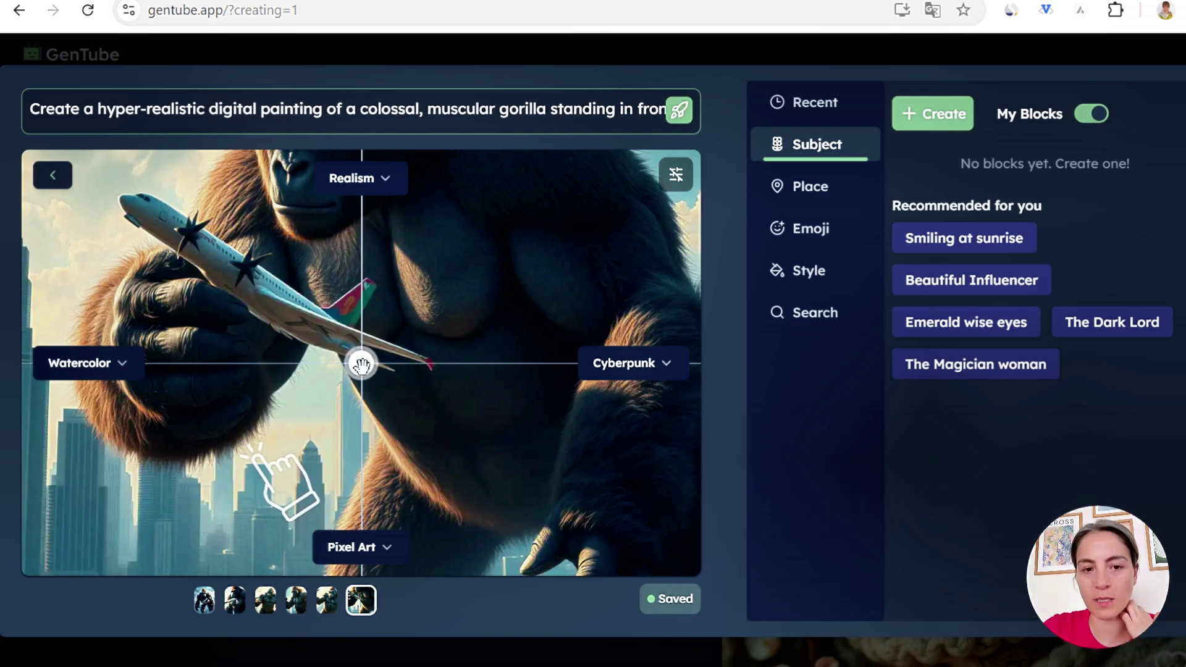
Step: Generate style variations by moving the blend point between Cyberpunk and Pixel Art, between Watercolor and Pixel Art, and between Realism and Cyberpunk
left_click_drag(365, 364, 568, 480)
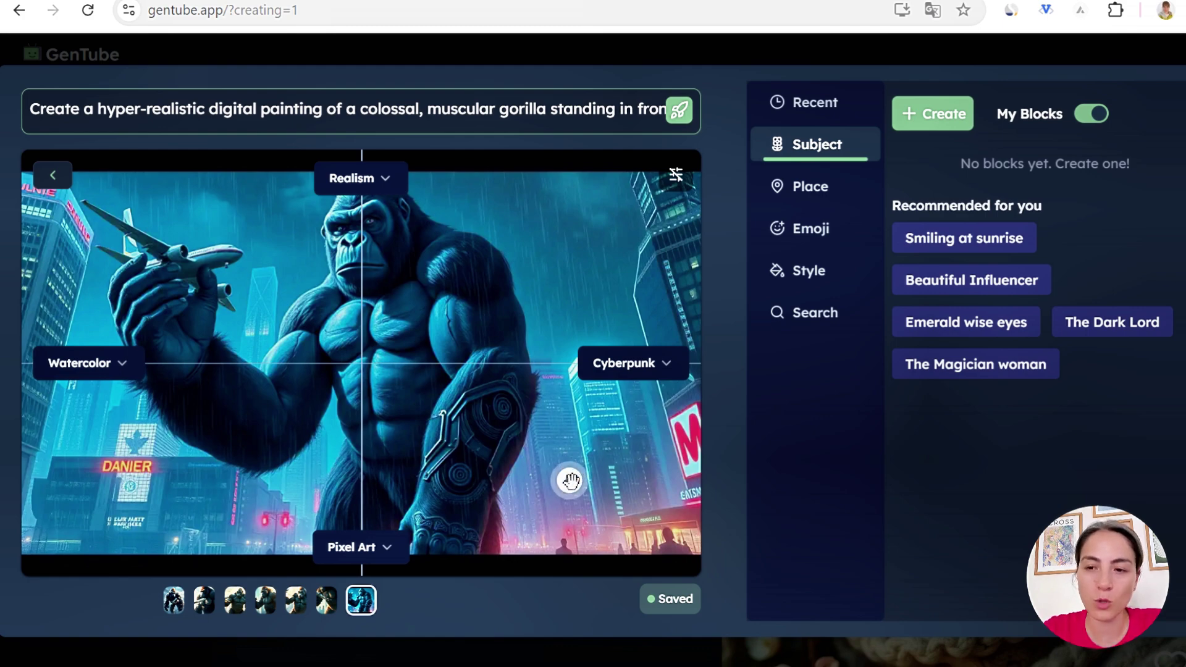
left_click_drag(568, 481, 73, 478)
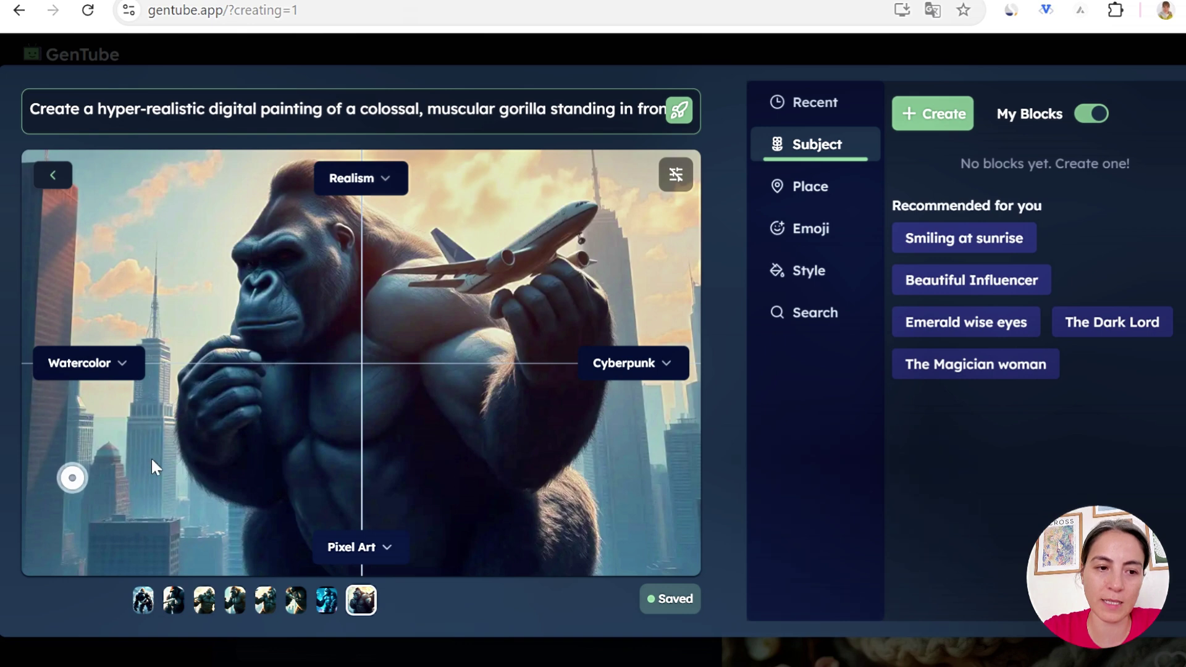
left_click_drag(73, 478, 633, 242)
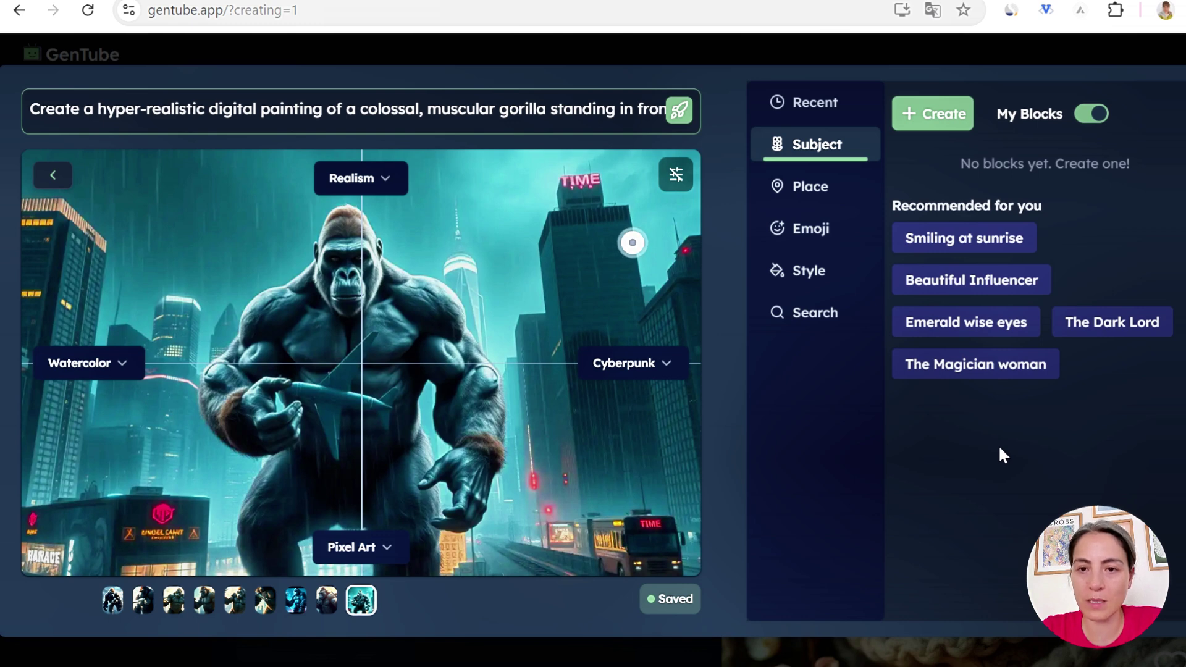
Step: Generate gorilla variations with the 4k ultra realism, Extreme Detail, Hyper Realistic and Photo Realistic style blocks
left_click(820, 283)
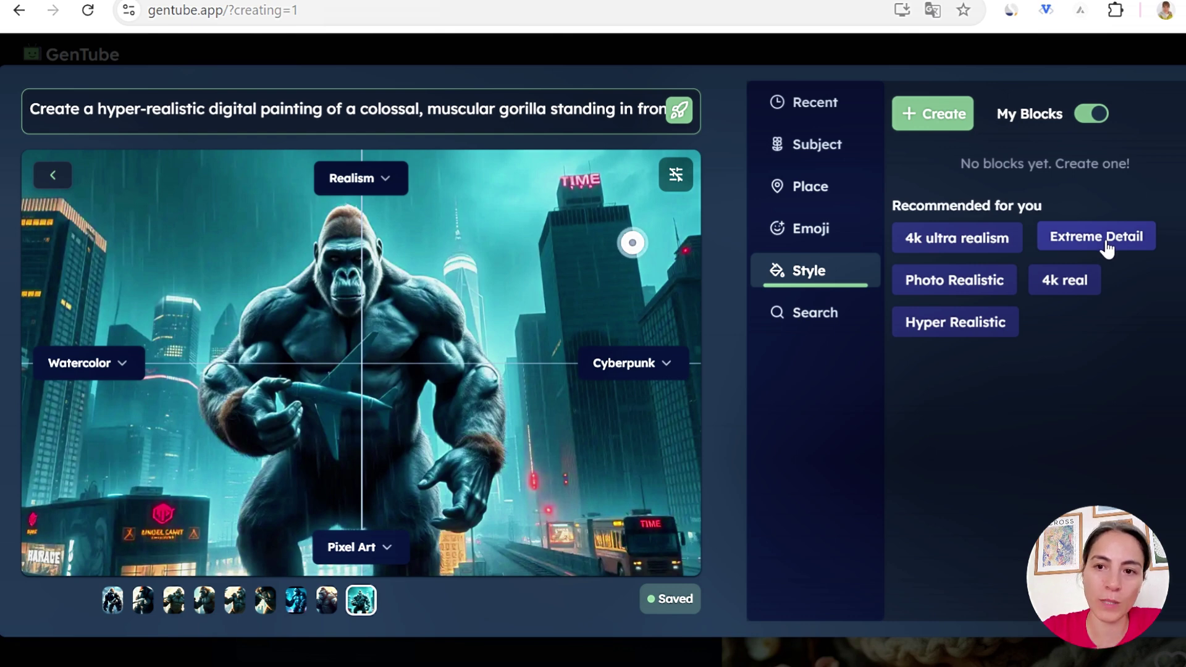
left_click(972, 247)
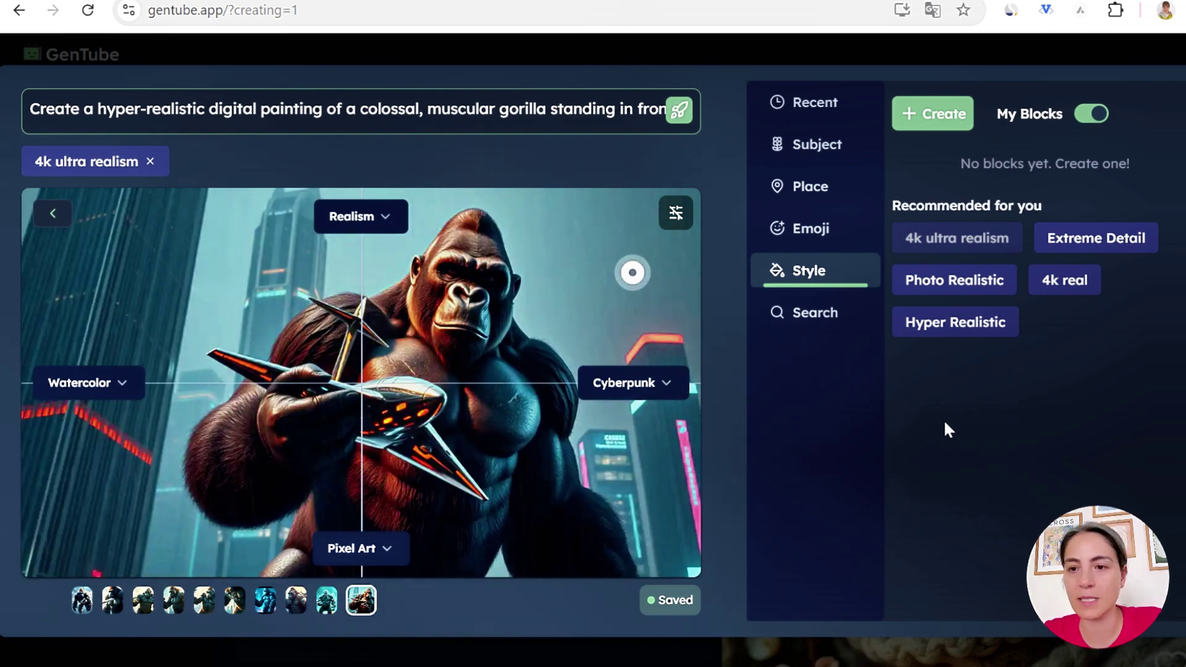
left_click(1121, 244)
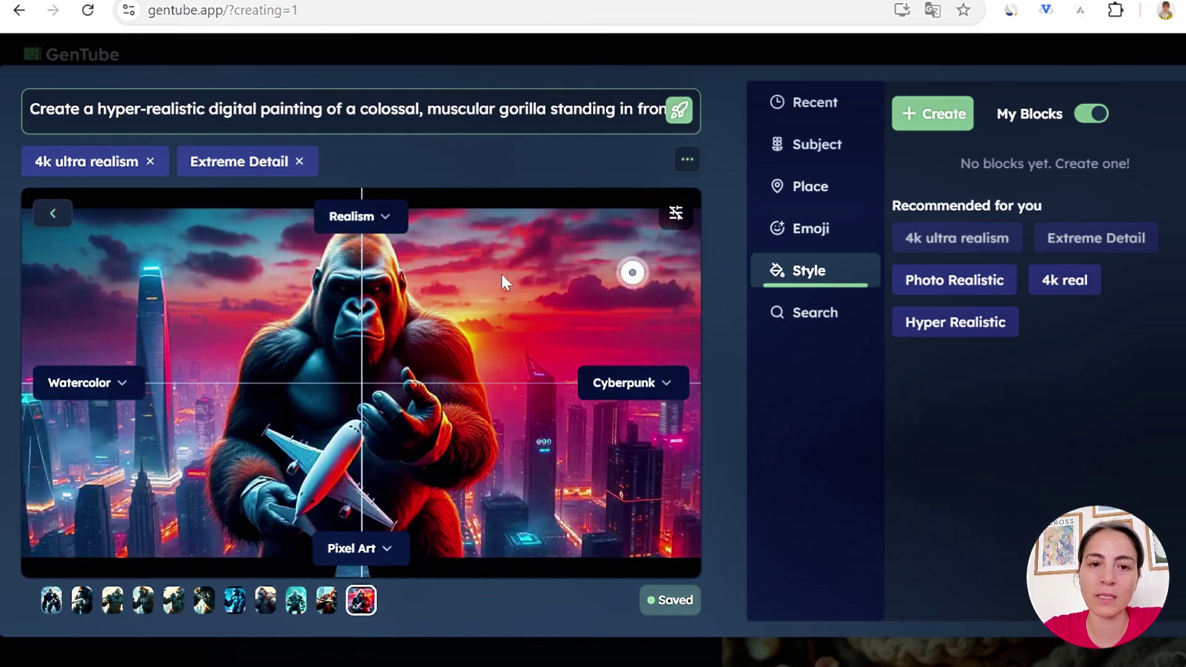
left_click(969, 326)
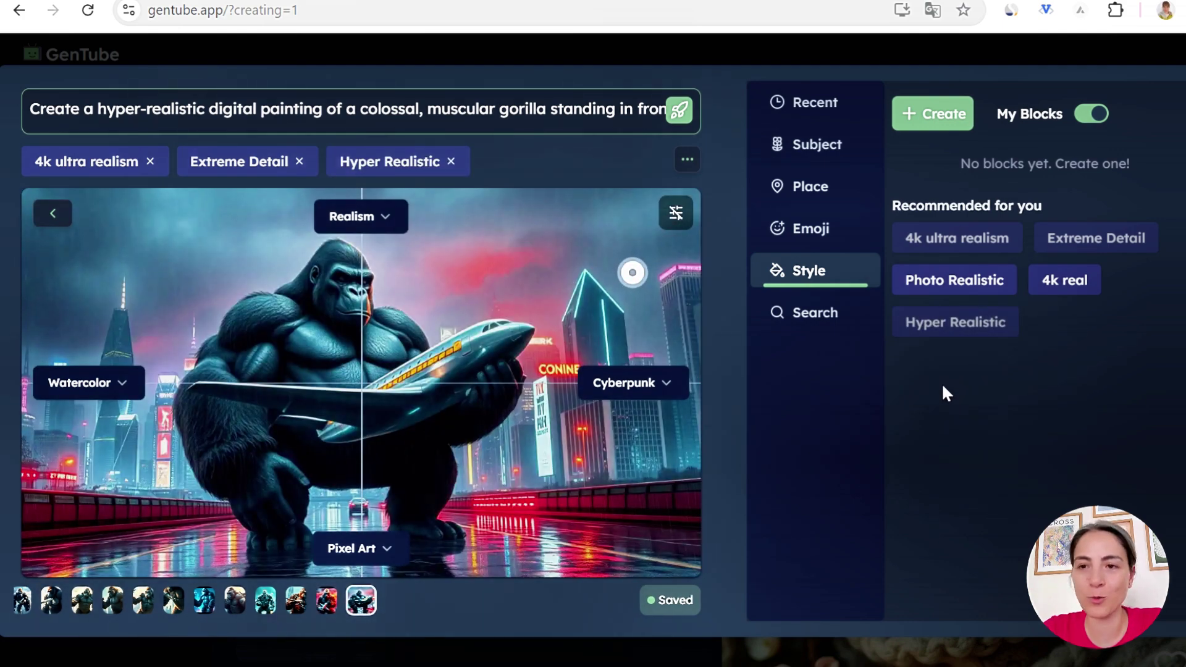
left_click(957, 281)
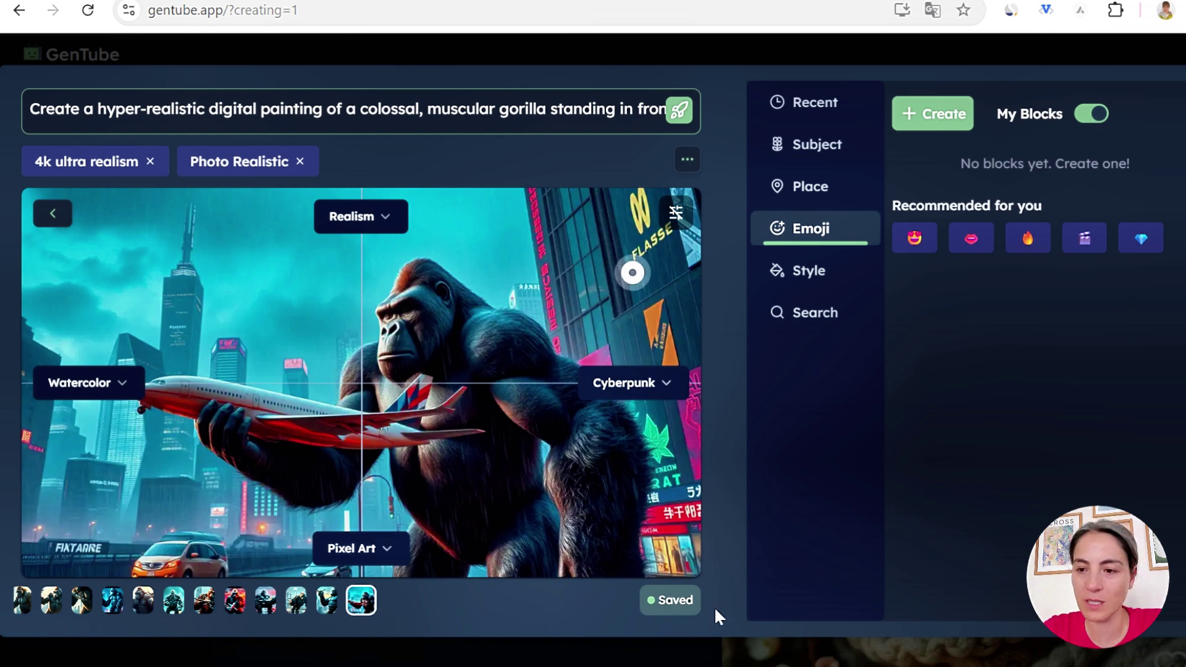
Step: Leave the image creator and review the generated gorilla images on the own profile page
left_click(50, 218)
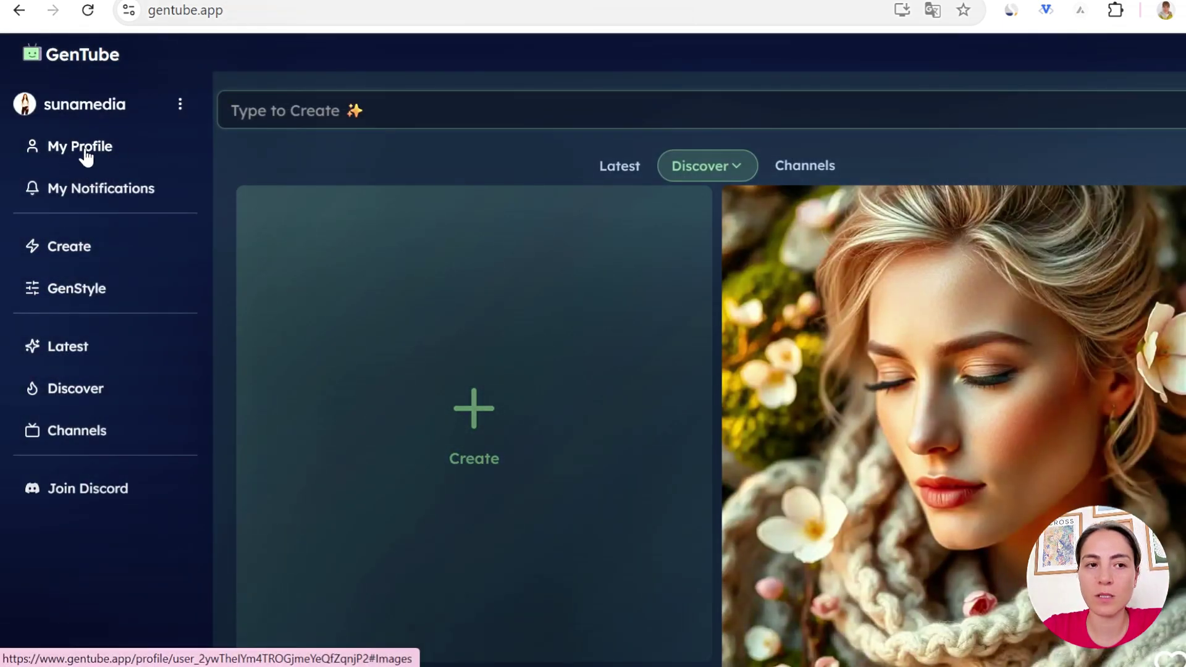
left_click(177, 153)
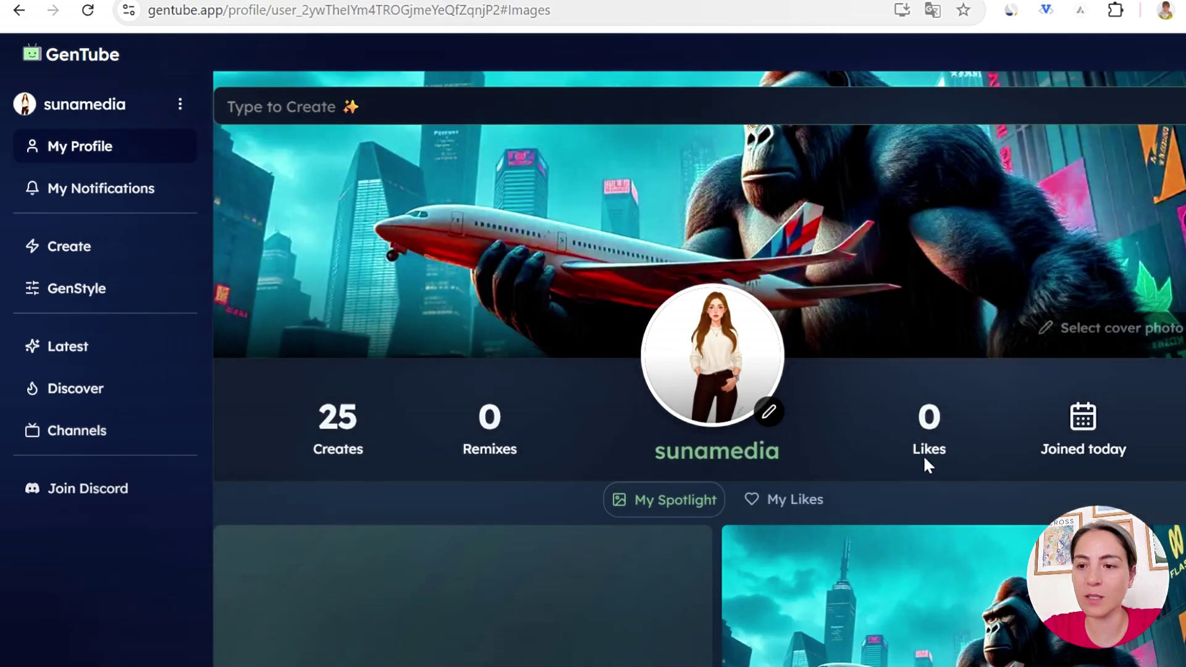
scroll(1020, 441, "down", 15)
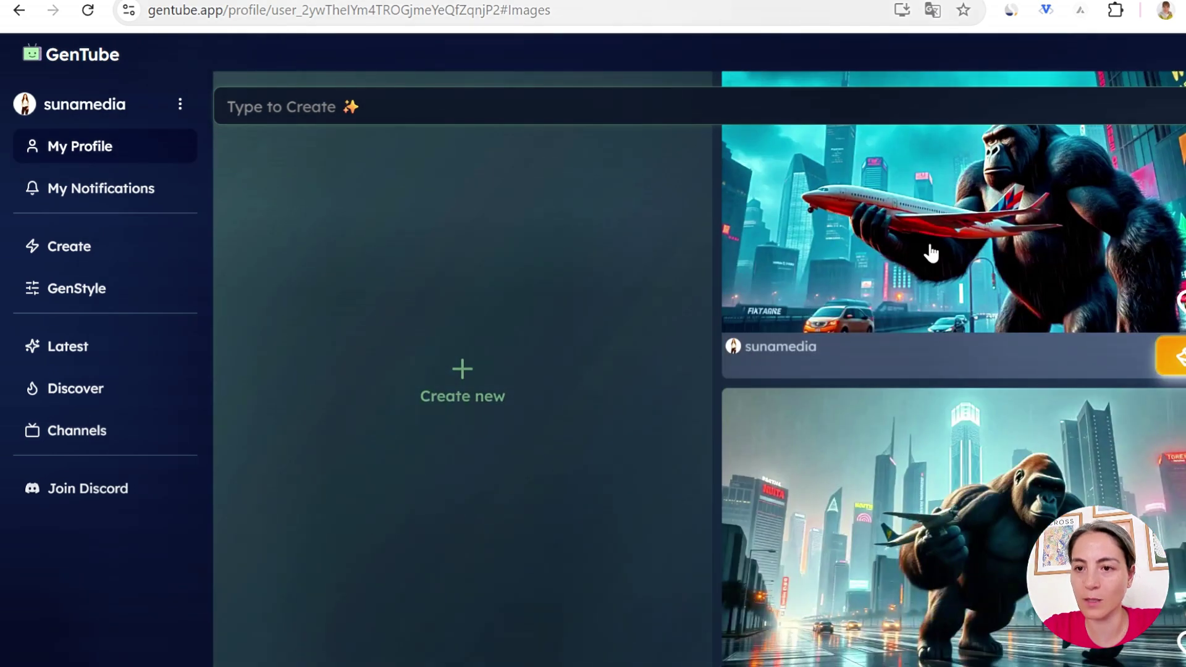
scroll(974, 262, "down", 3)
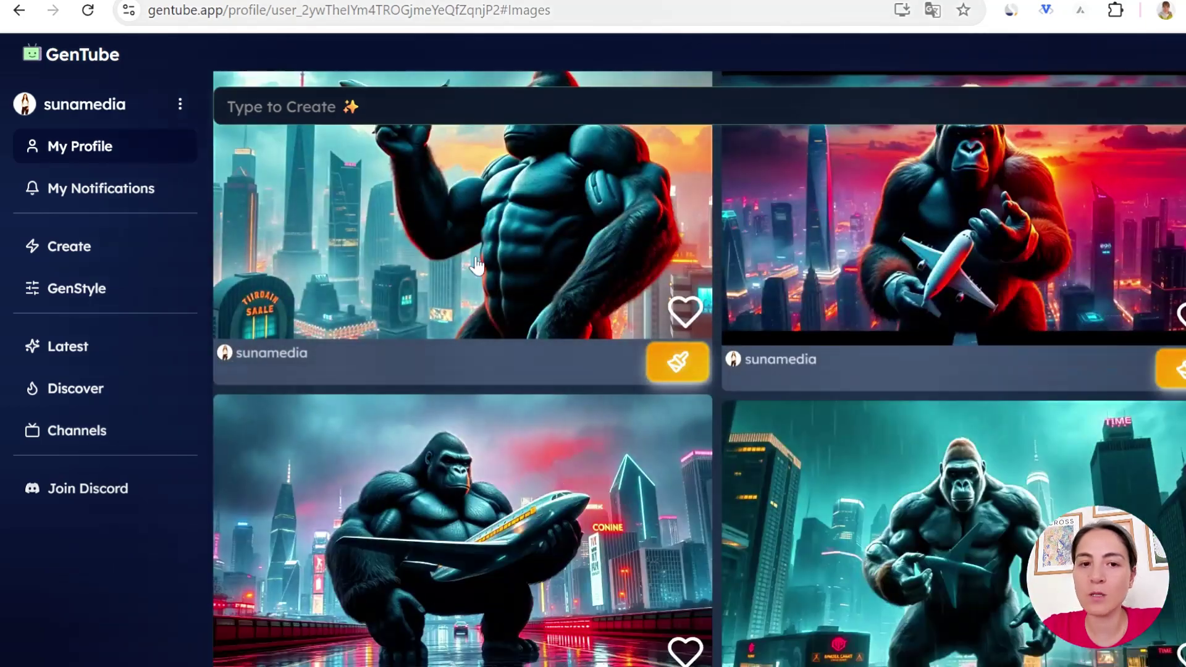
scroll(544, 427, "up", 2)
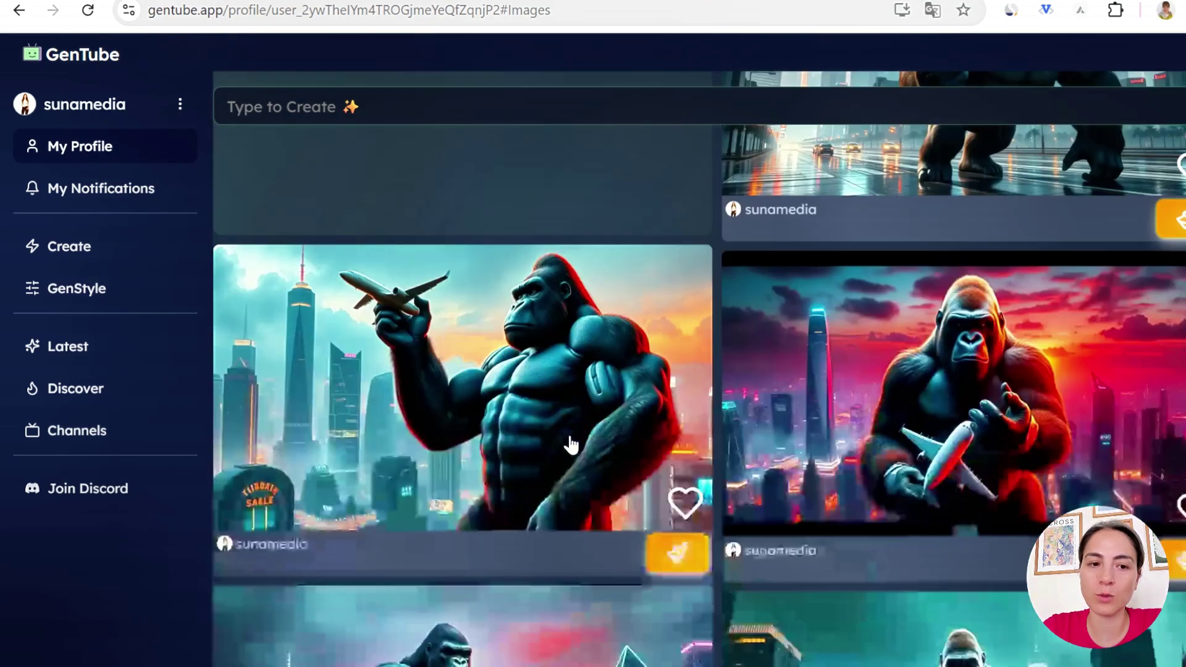
scroll(501, 389, "down", 2)
scroll(970, 234, "down", 1)
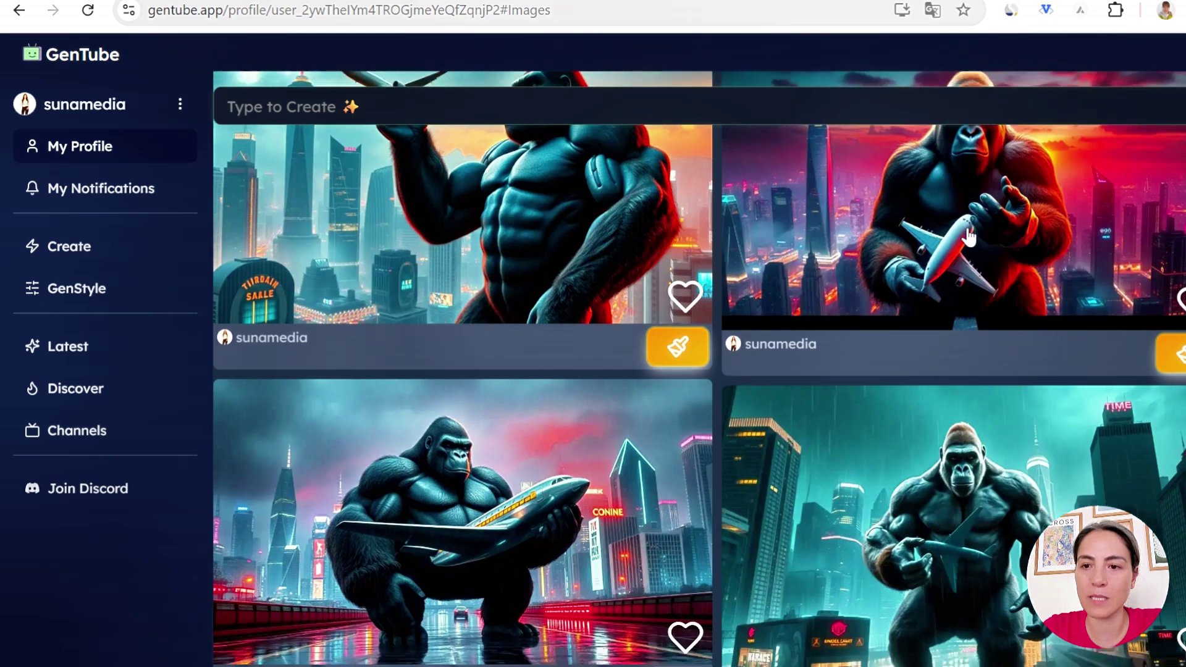
Step: Download the gorilla image with the red sunset sky from its detail page and open the downloaded file
left_click(925, 183)
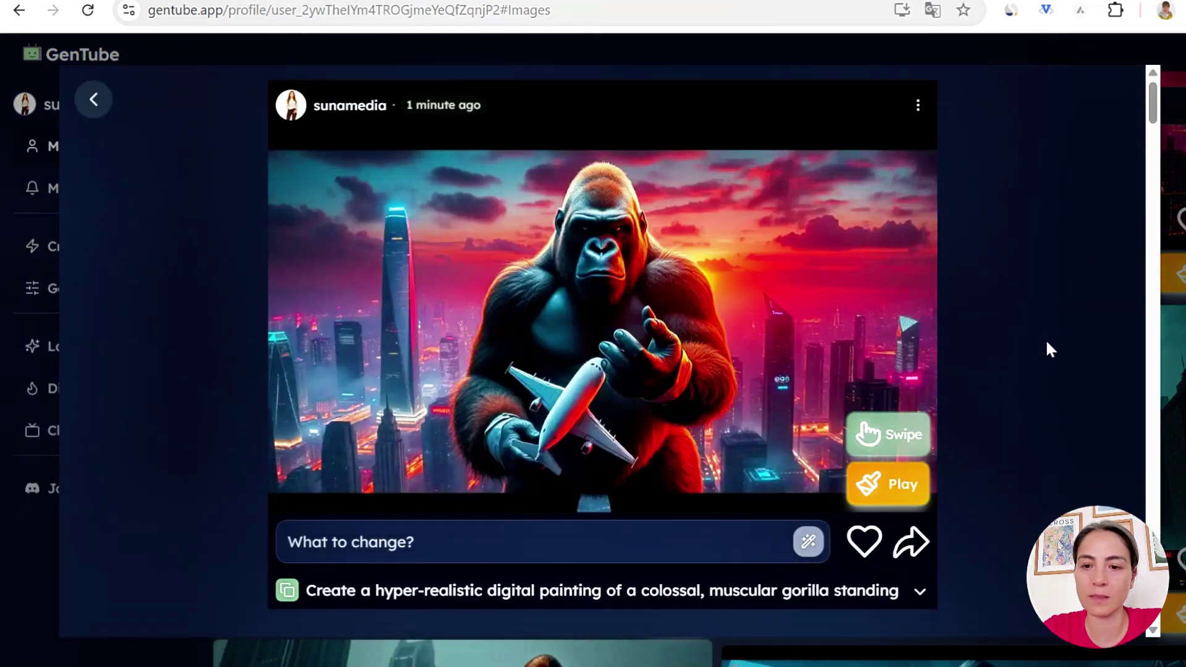
left_click(918, 110)
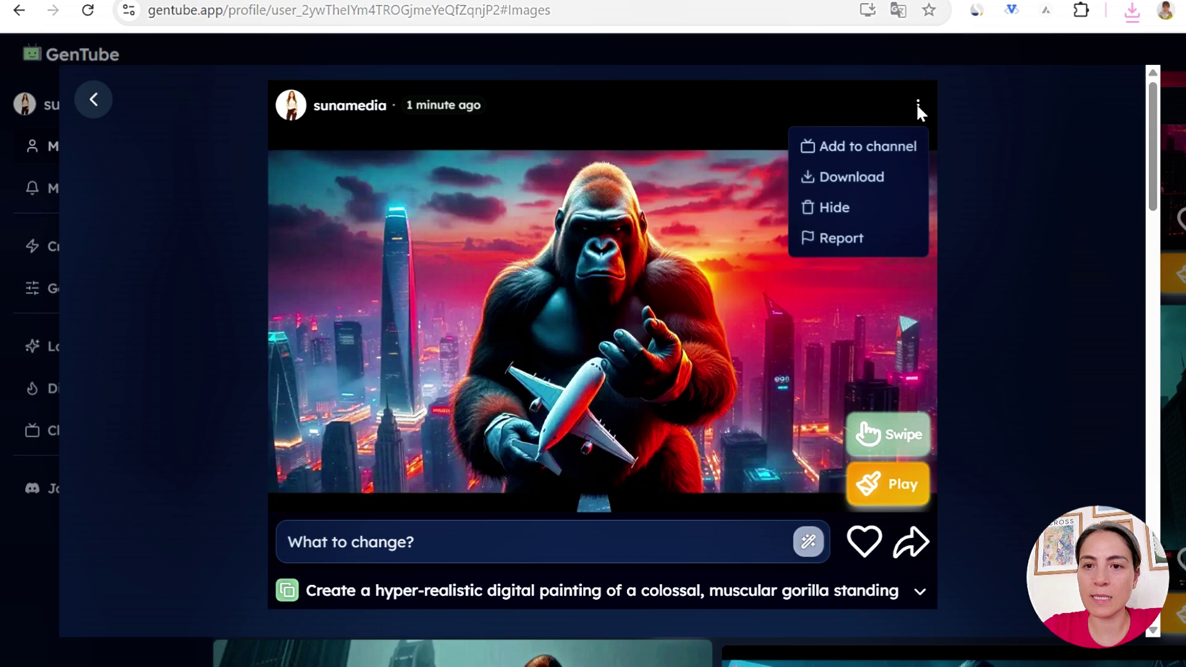
left_click(870, 190)
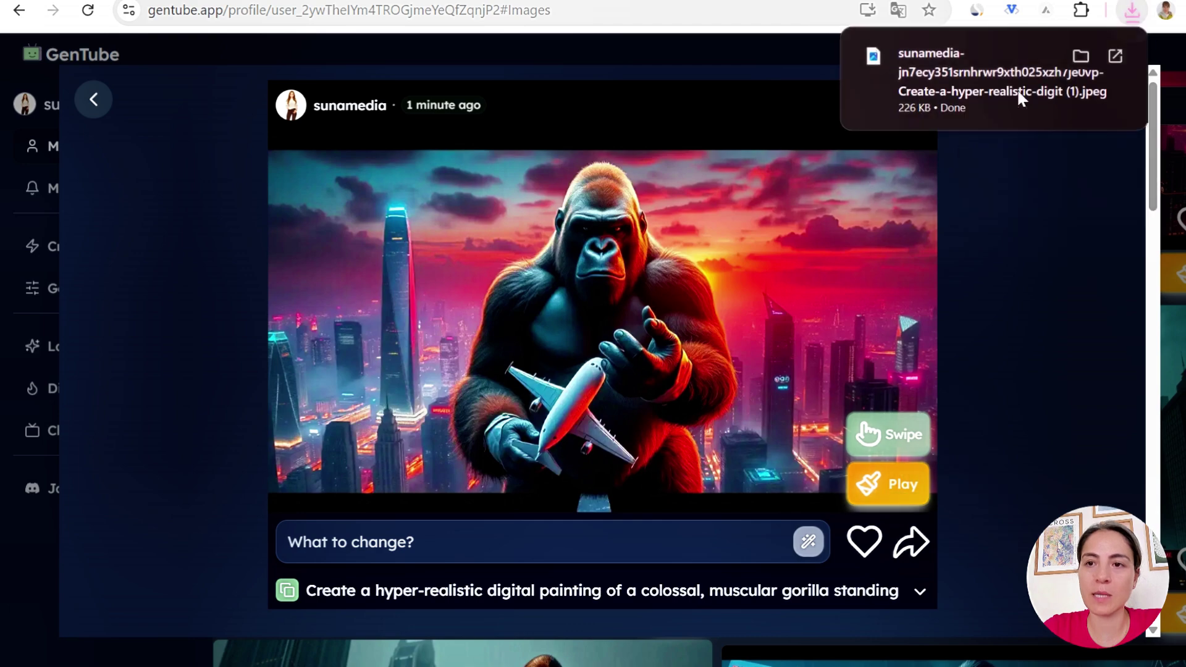
left_click(1004, 75)
left_click(912, 44)
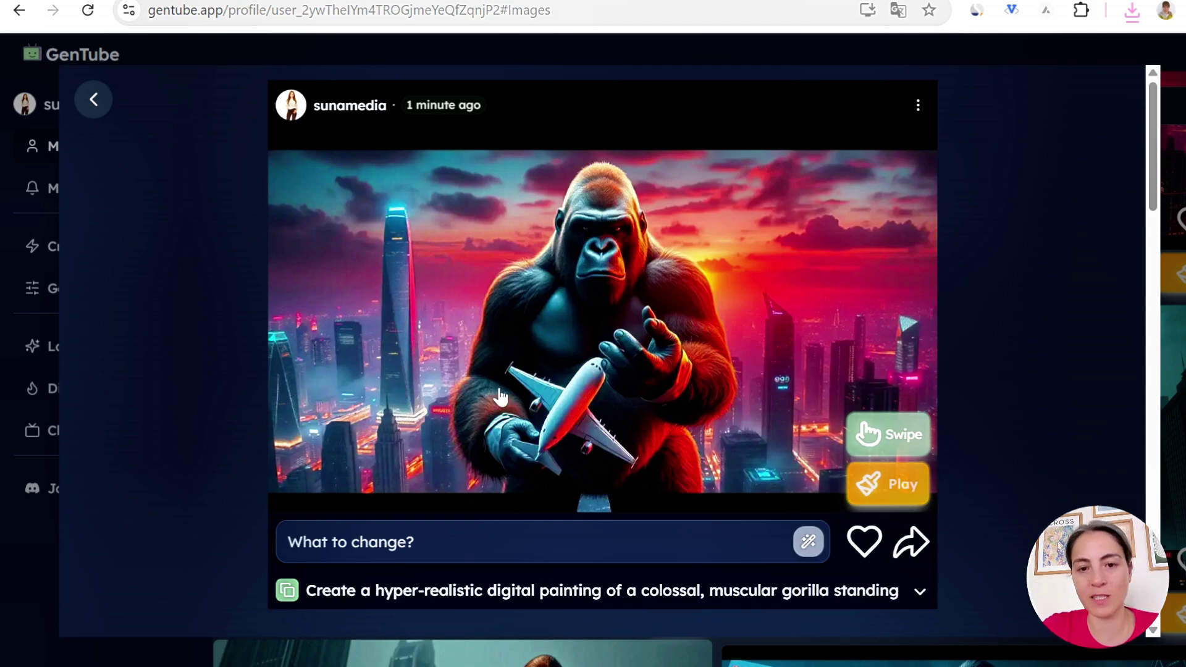
Step: Browse the similar gorilla images listed below the opened red-sunset gorilla picture, and return to the picture
scroll(615, 424, "down", 7)
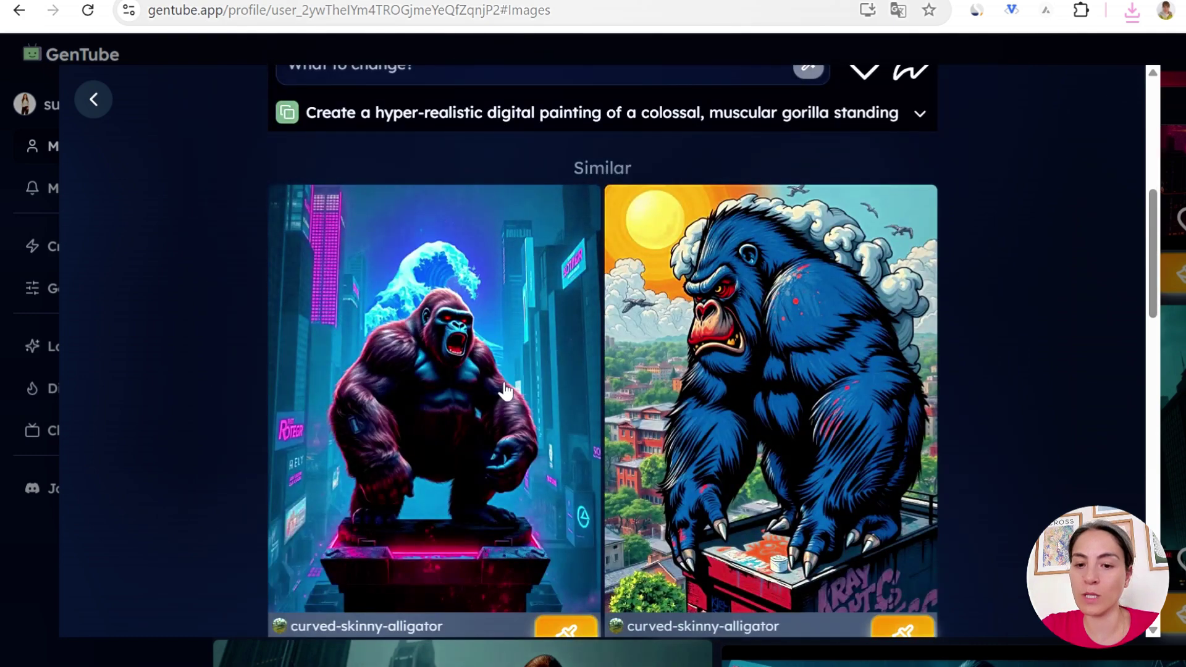
scroll(490, 416, "down", 3)
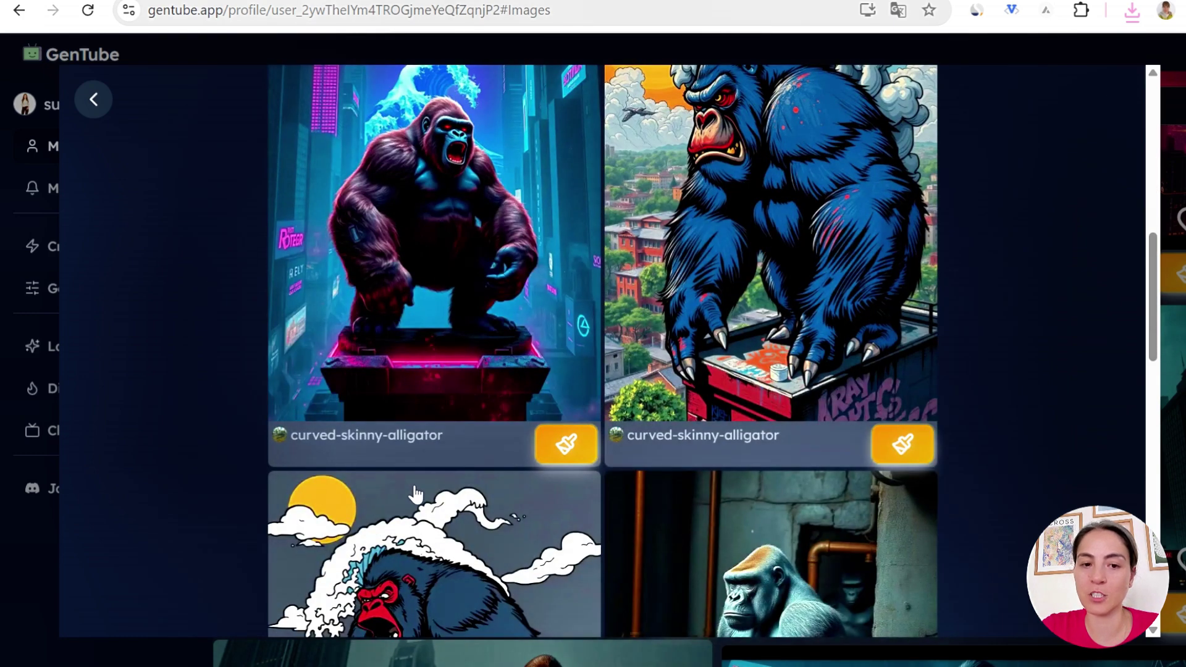
scroll(442, 465, "down", 5)
scroll(924, 433, "down", 9)
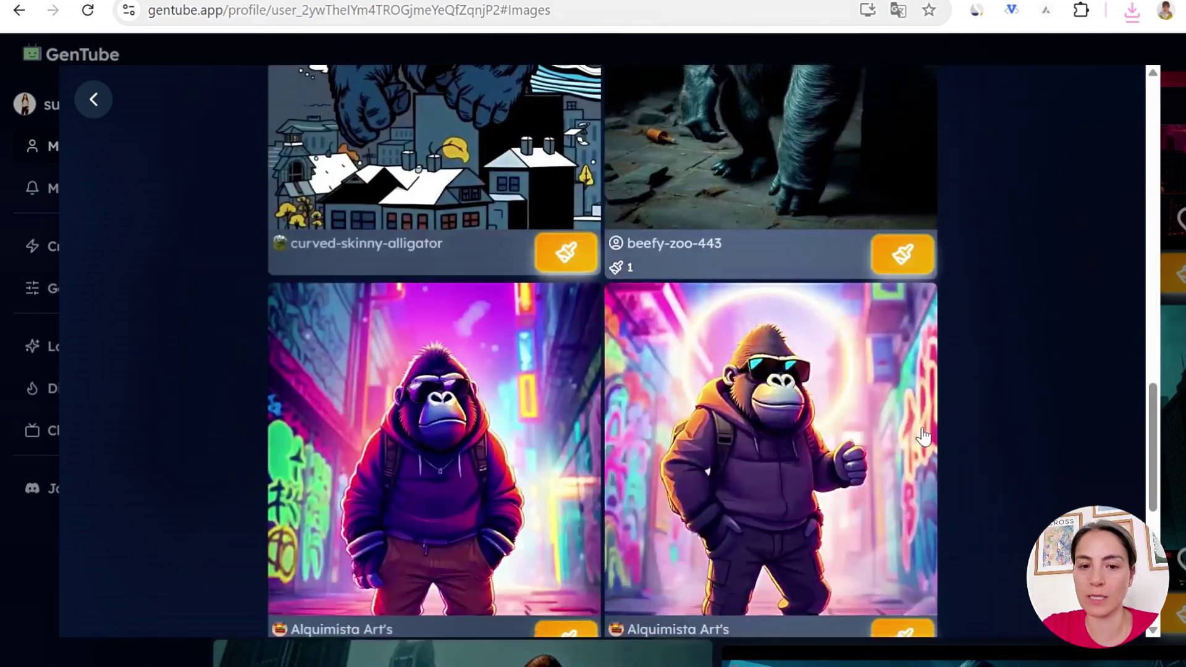
scroll(924, 435, "up", 8)
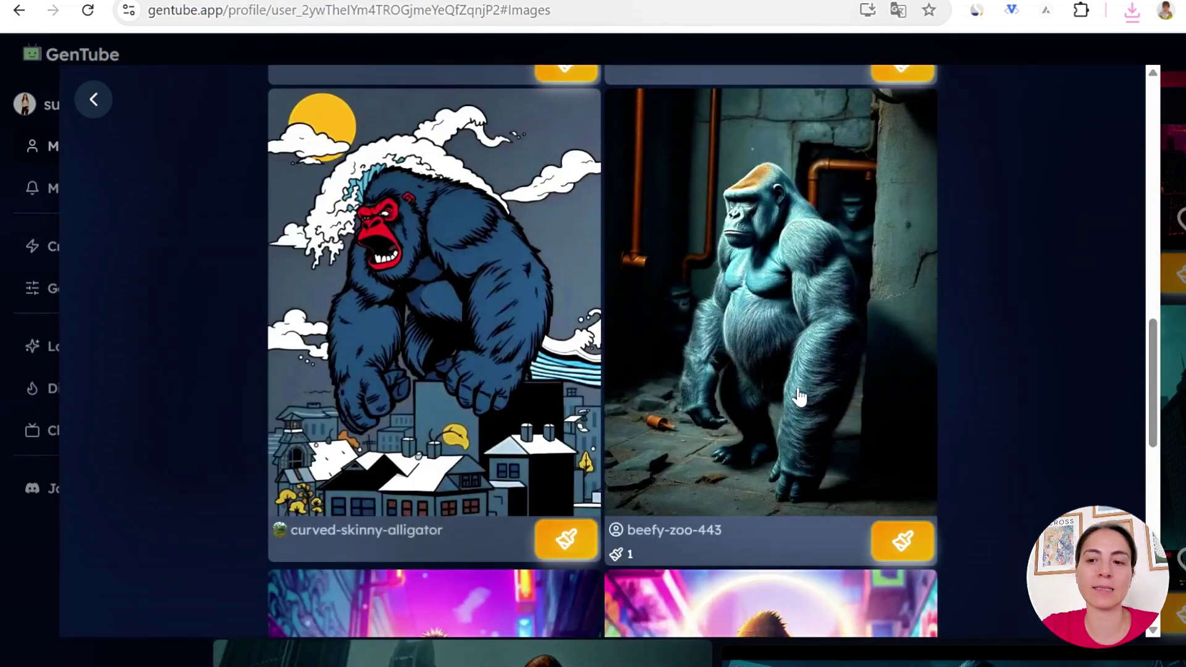
scroll(797, 397, "down", 7)
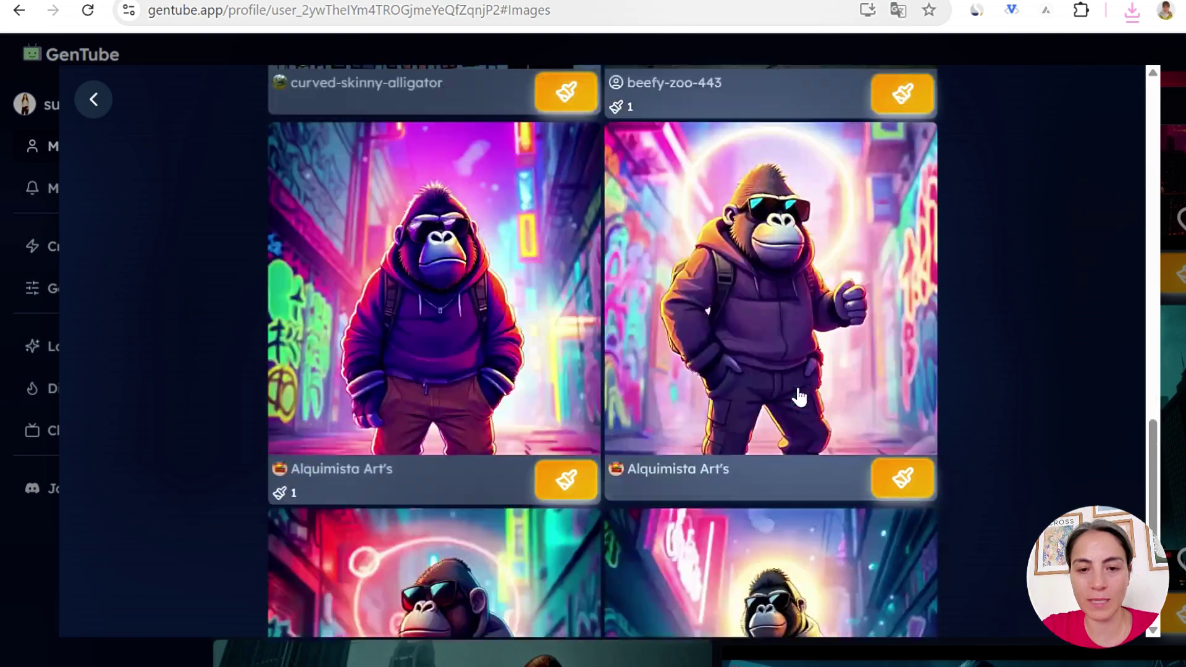
scroll(794, 397, "up", 16)
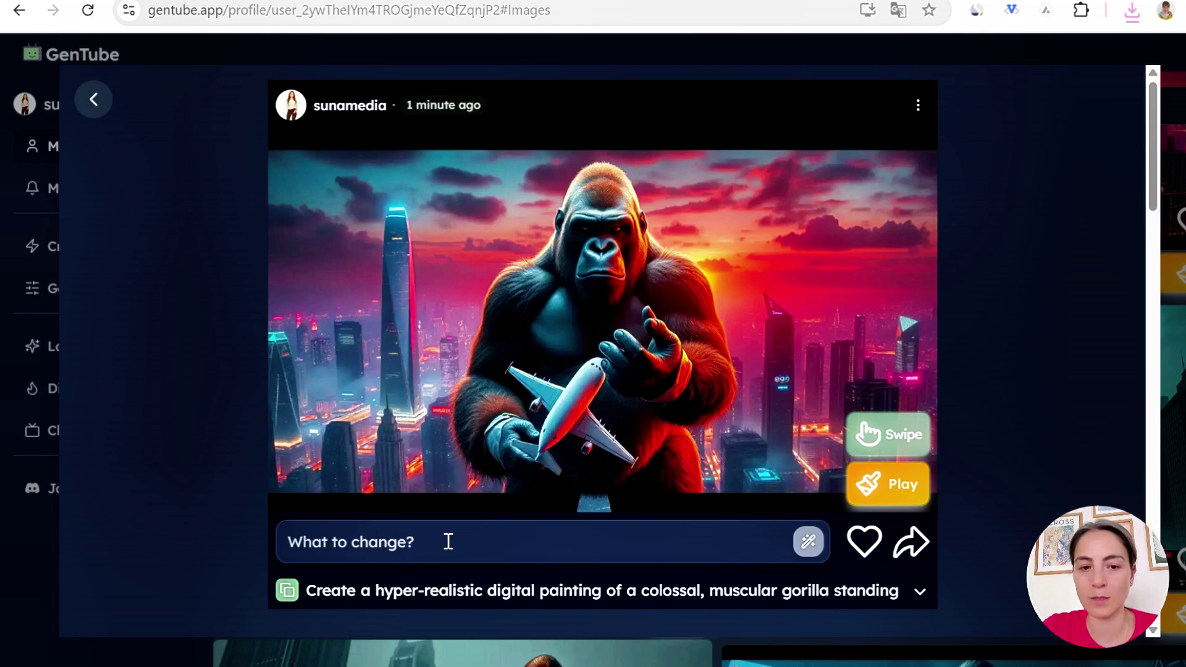
Step: Generate an altered version of the opened gorilla image with the change request "uçağı kamyon ile değiştir"
left_click(449, 542)
type("u")
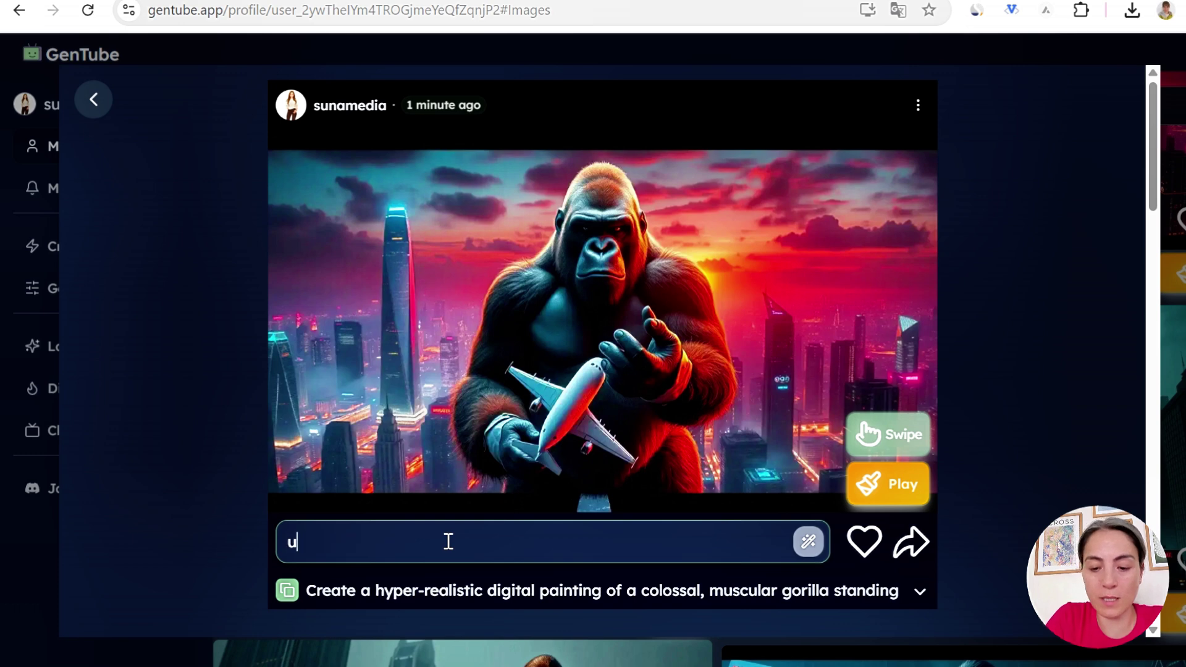
type("çağı")
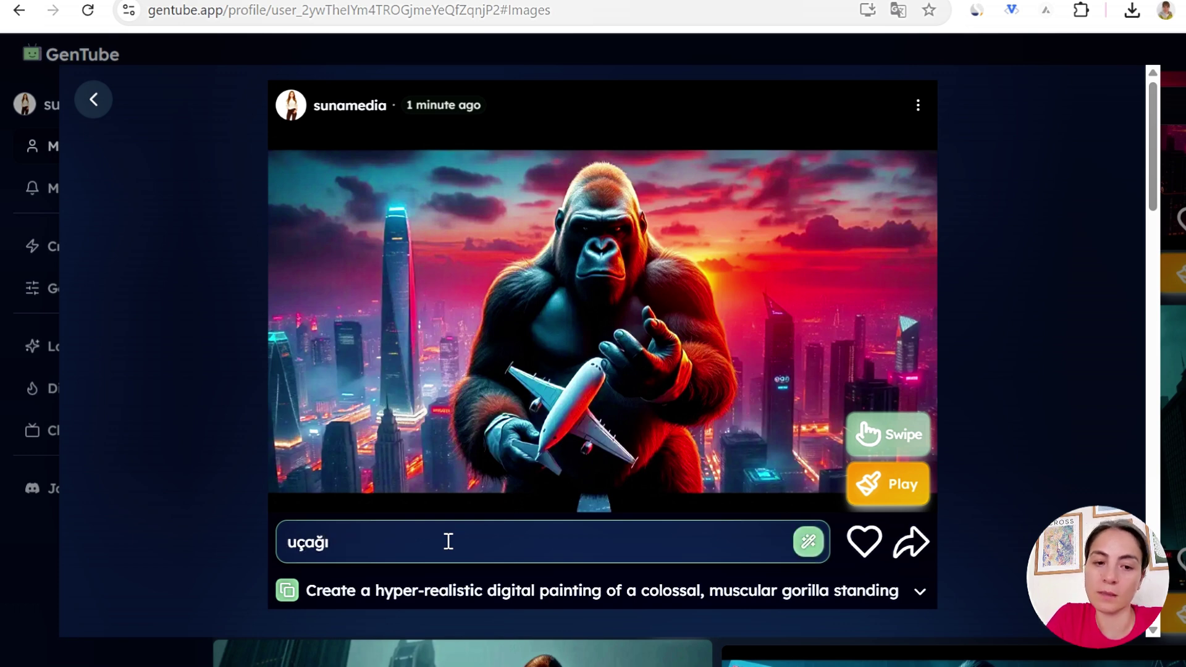
type(" kamyon ile")
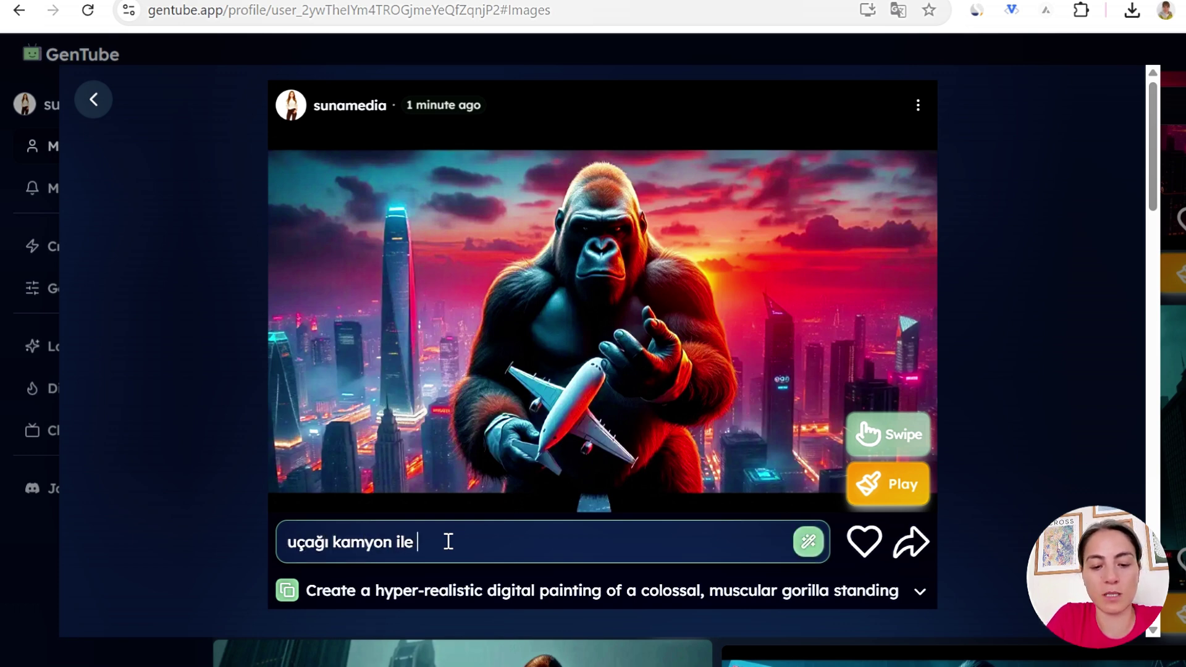
type(" değiştir")
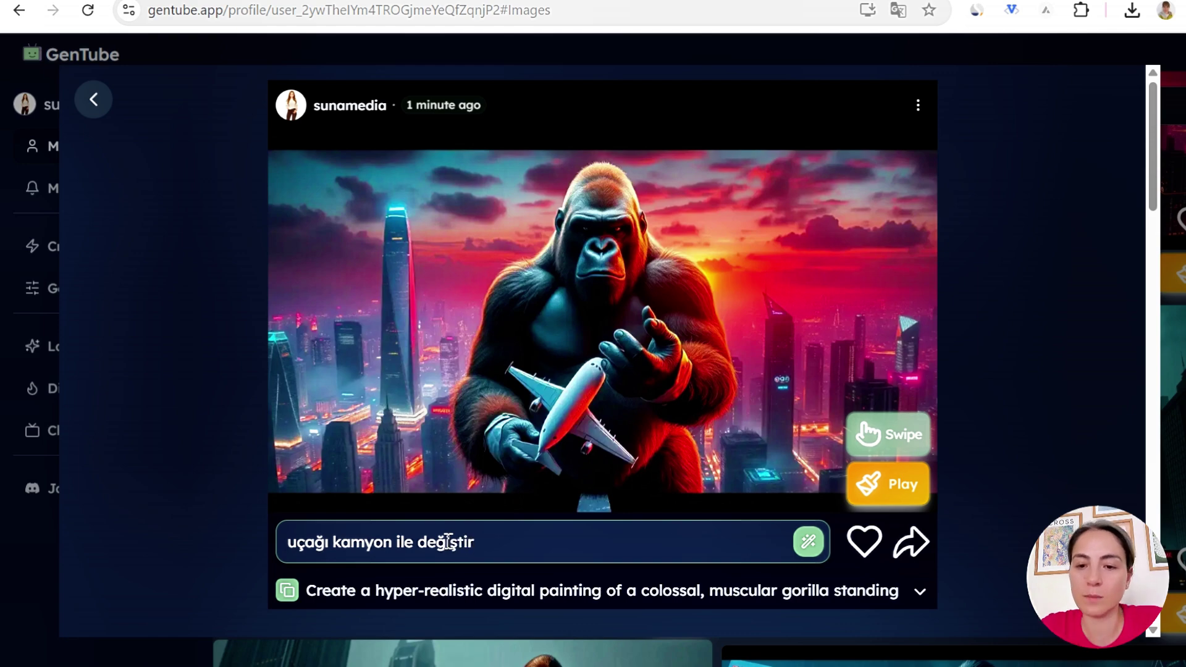
left_click(809, 543)
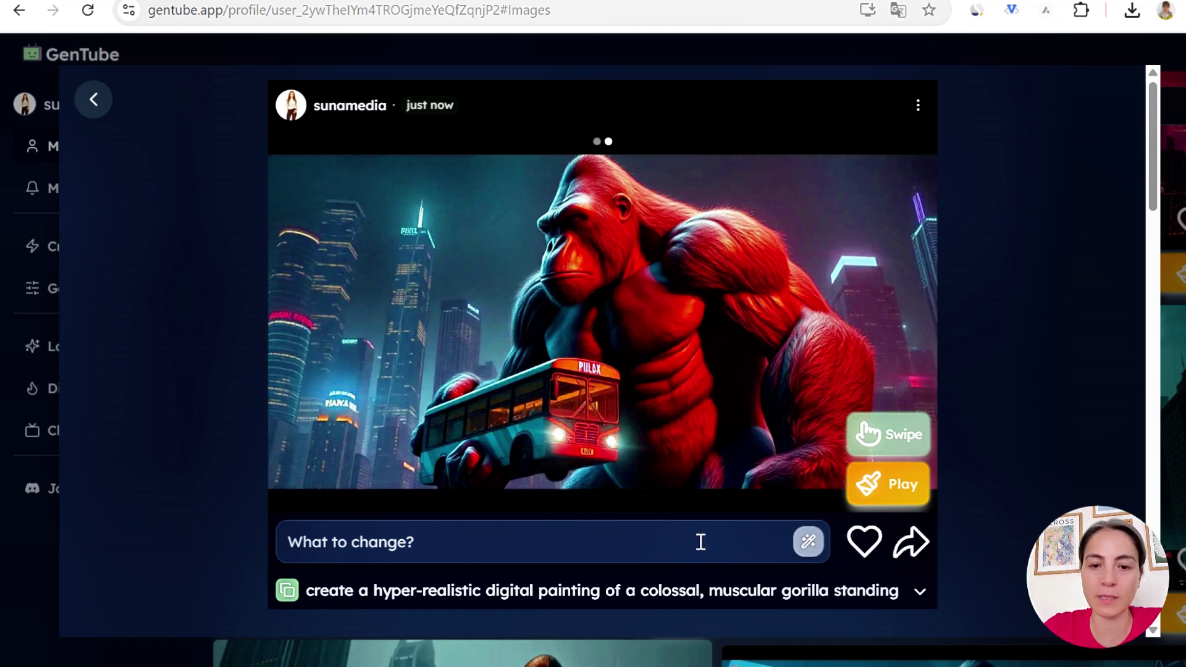
Step: Request in Turkish that the bus in the new gorilla image be replaced with a train, and return to the profile gallery
left_click(682, 548)
type("otobüsü ")
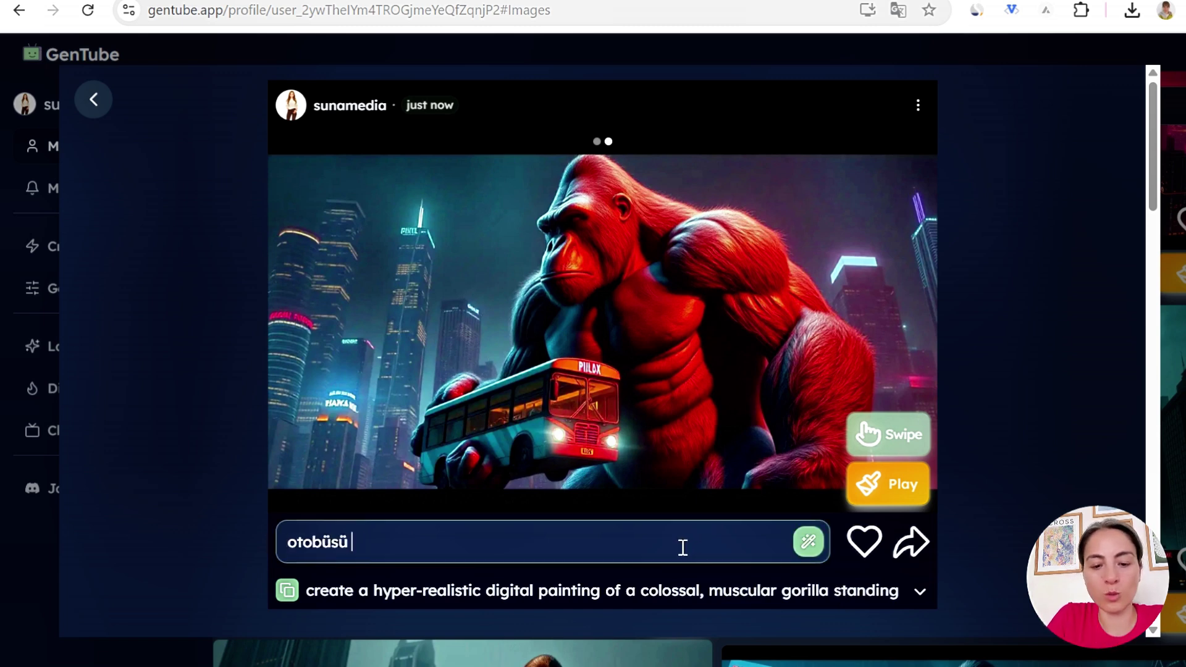
type("tren ile değişt")
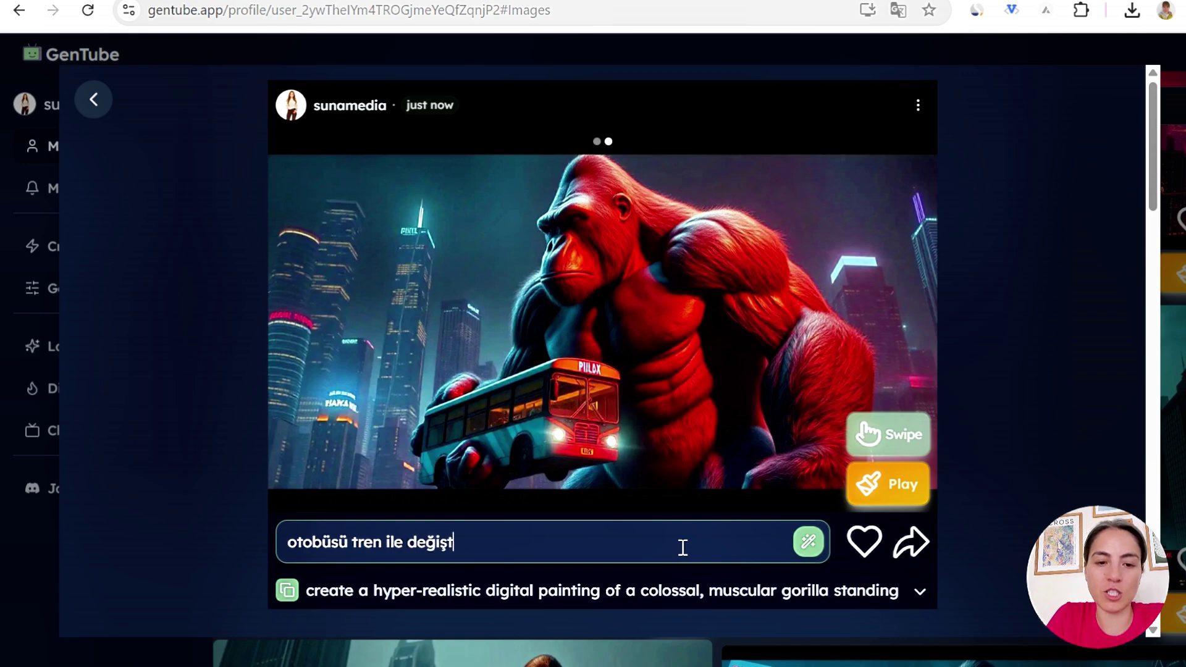
left_click(808, 542)
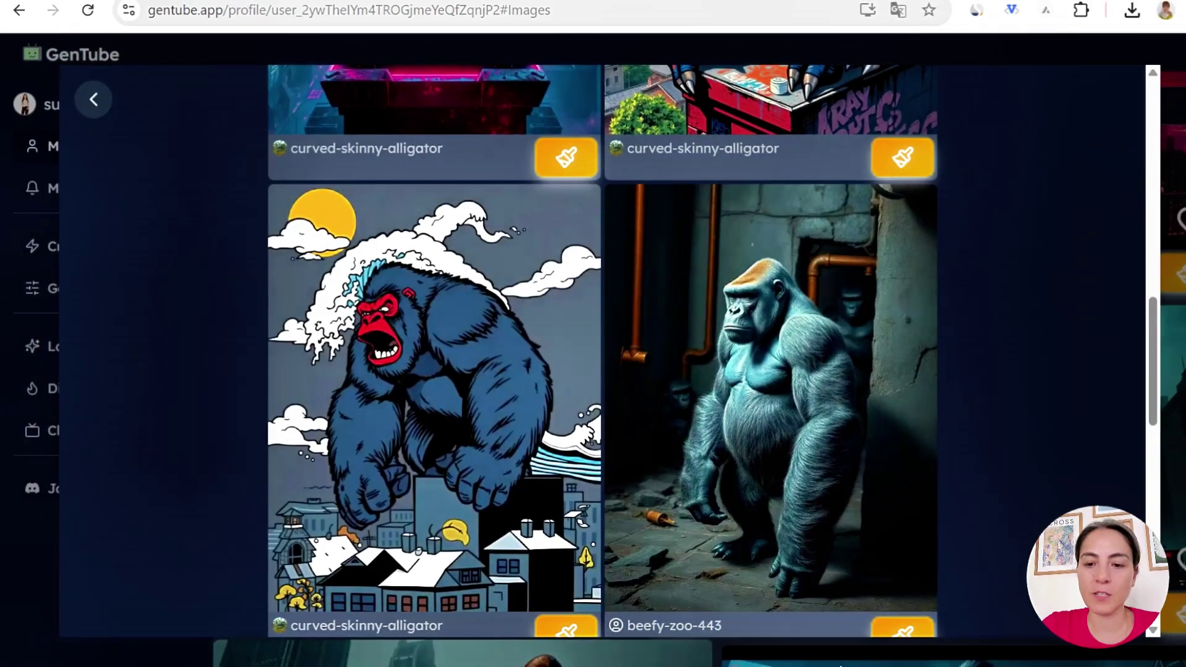
scroll(869, 278, "up", 10)
left_click(93, 99)
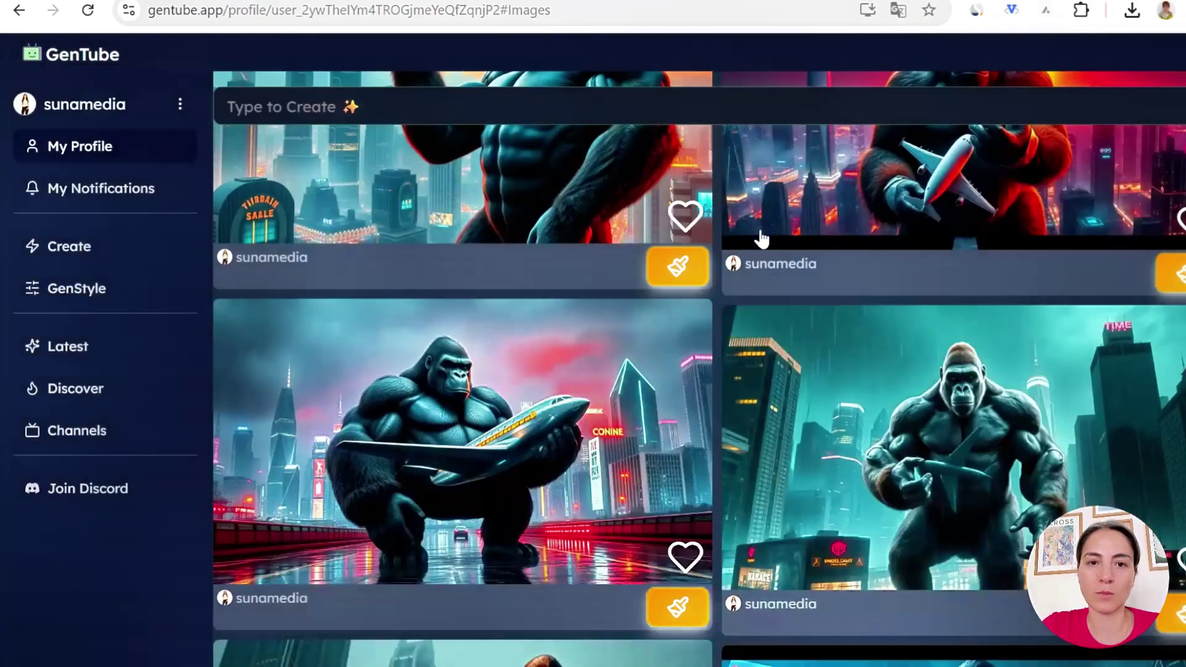
Step: Generate an image from prompt 3 in the notes, the cartoon cat shopping at a supermarket, and open the generation settings
mouse_move(710, 657)
left_click(770, 619)
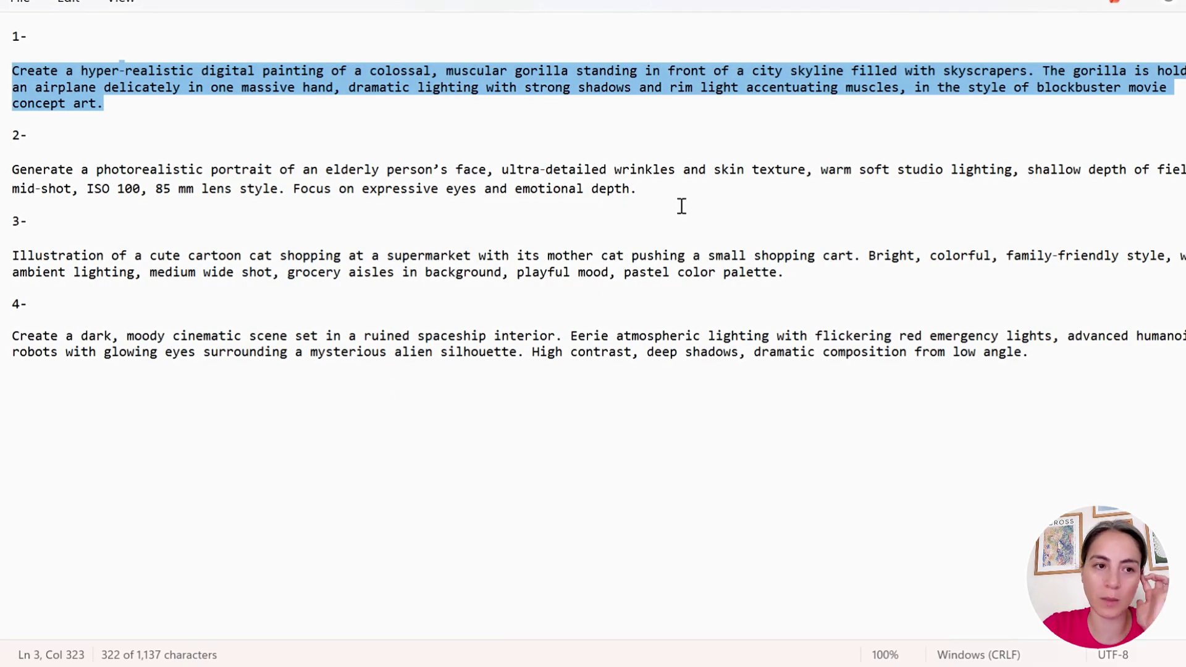
left_click_drag(785, 272, 2, 255)
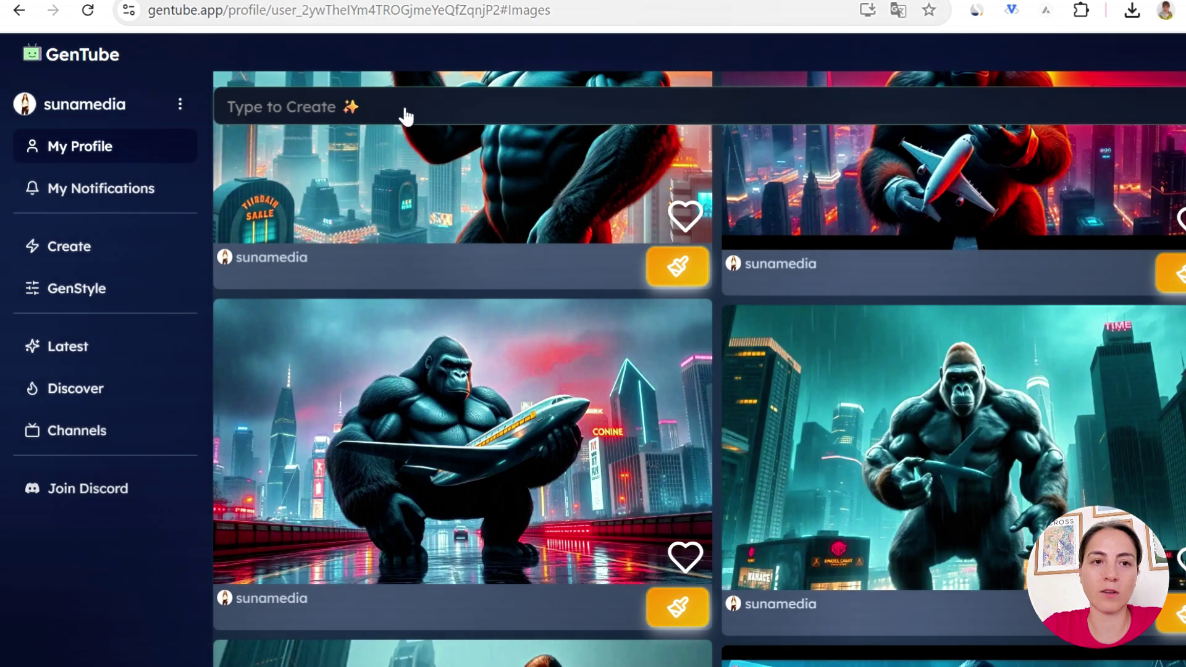
left_click(406, 116)
type("Illustration of a cute cartoon cat shopping at a supermarket with its mother cat pushing a small shopping cart. Bright, colorful, family-friendly style, warm ambient lighting, medium wide shot, grocery aisles in background, playful mood, pastel color palette.")
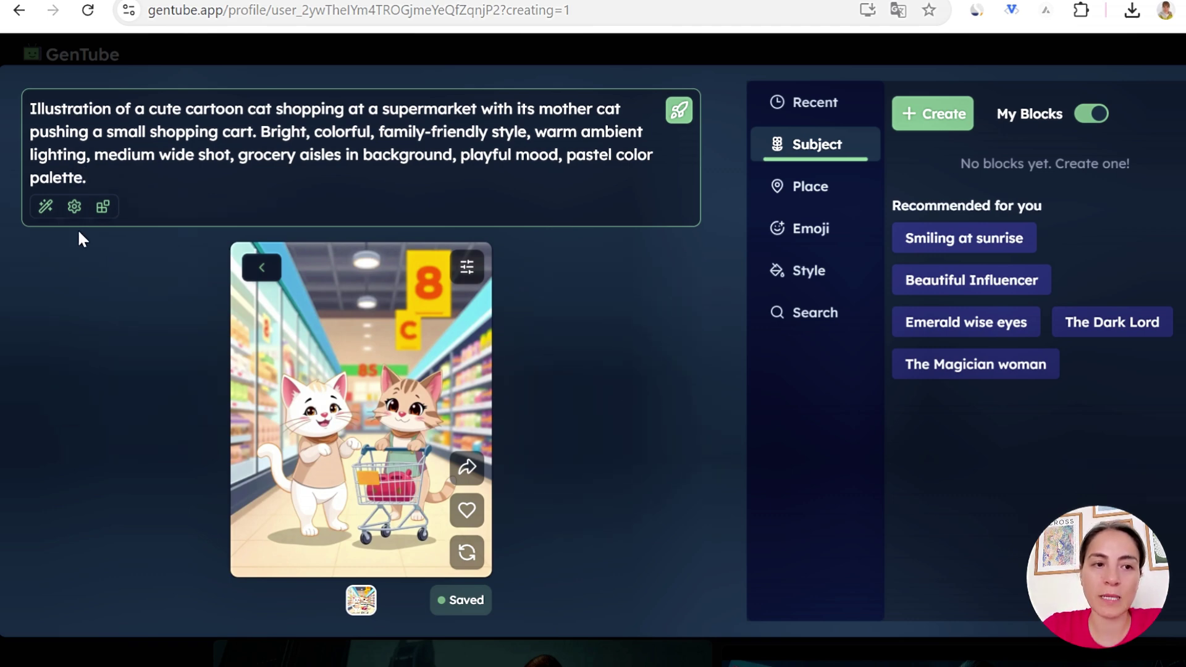
left_click(74, 206)
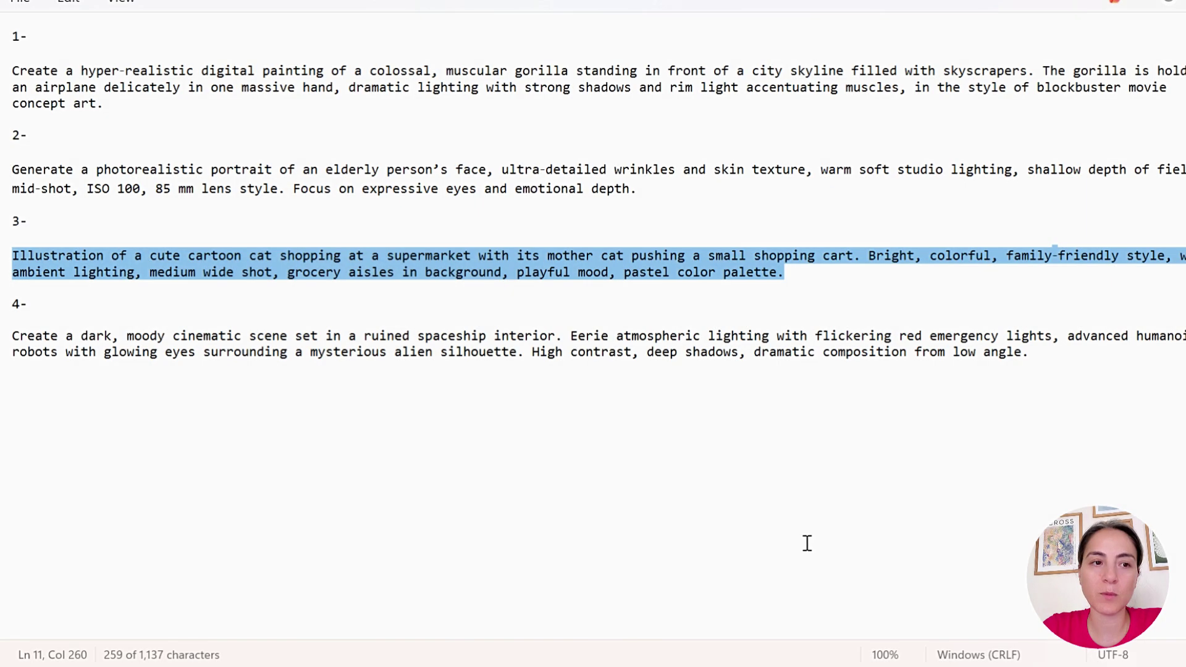
Step: Generate a portrait from prompt 2 in the notes, the photorealistic elderly person's face, and regenerate it for another variation
left_click(550, 399)
left_click_drag(703, 199, 12, 170)
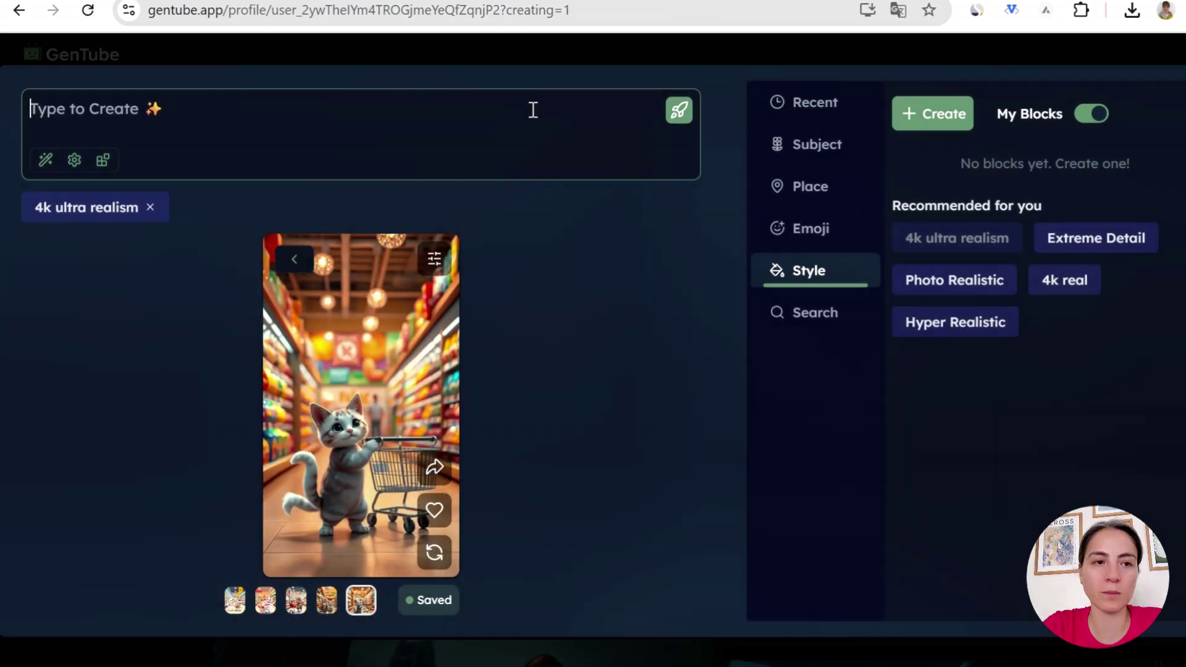
type("Generate a photorealistic portrait of an elderly person’s face, ultra-detailed wrinkles and skin texture, warm soft studio lighting, shallow depth of field, mid-shot, ISO 100, 85 mm lens style. Focus on expressive eyes and emotional depth.")
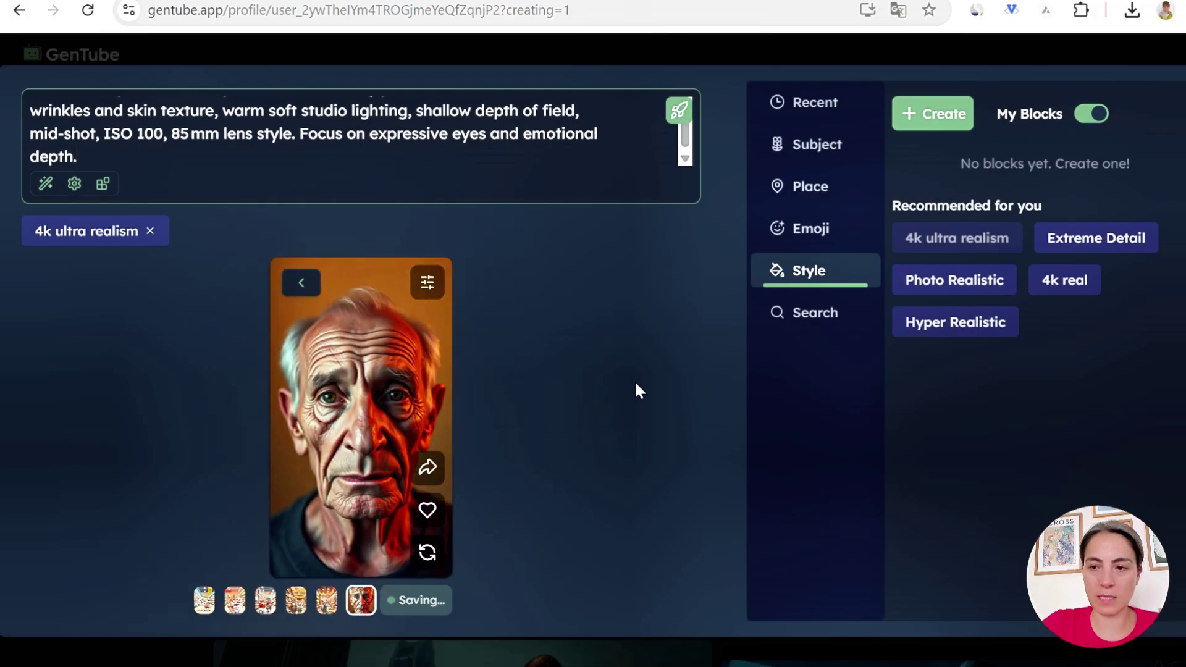
left_click(343, 399)
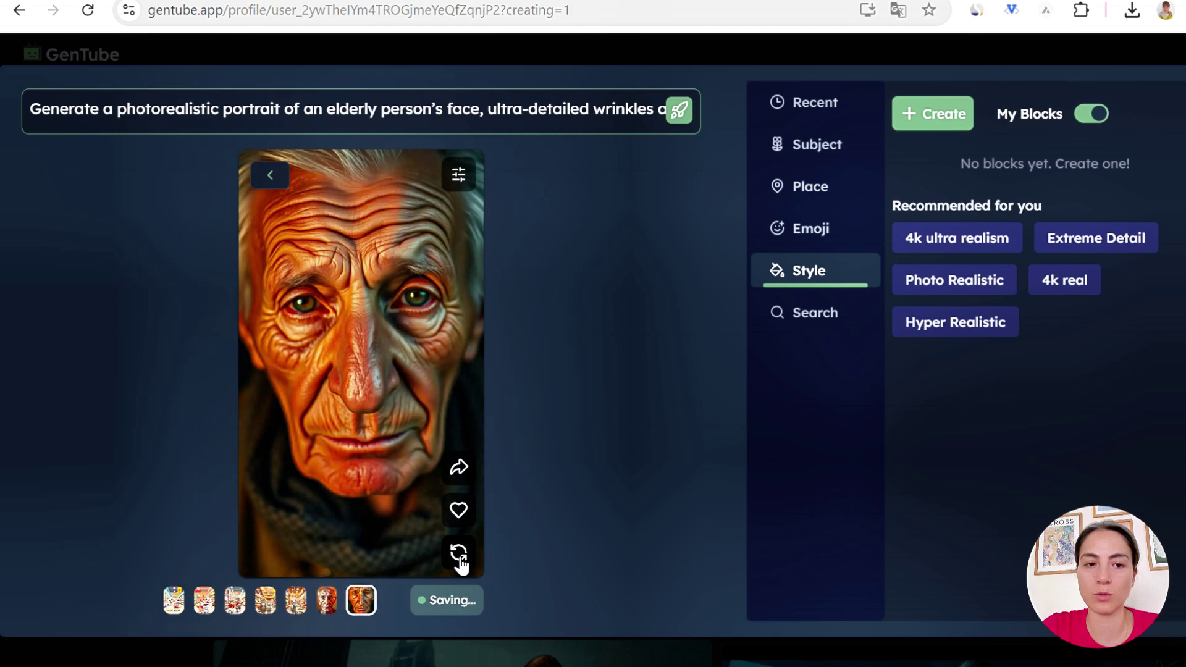
left_click(458, 554)
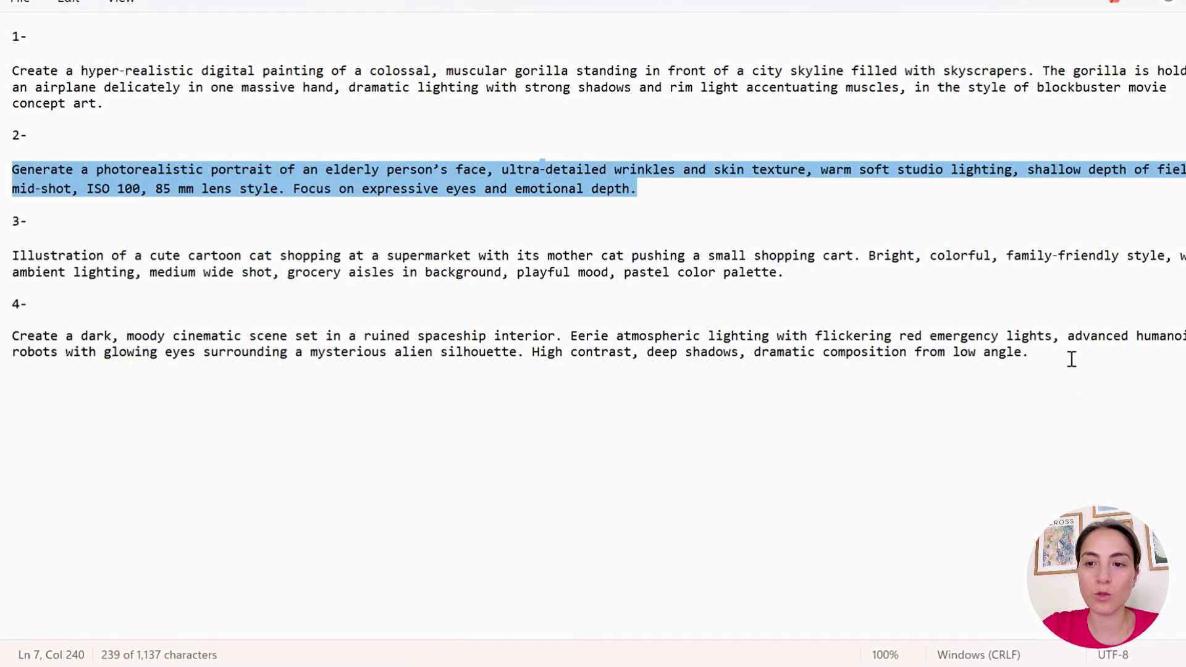
Step: Generate an image from prompt 4 in the notes, the ruined spaceship interior, and switch it to a landscape aspect ratio
left_click_drag(1072, 357, 7, 338)
key("ctrl+c")
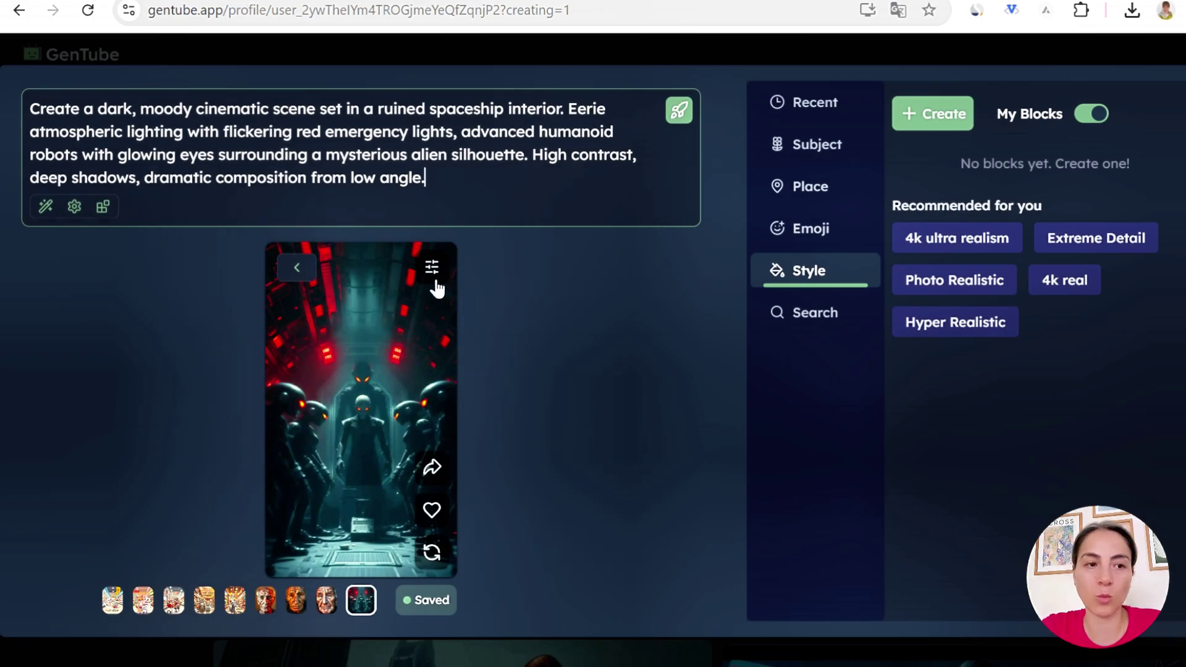
left_click(74, 208)
left_click(49, 382)
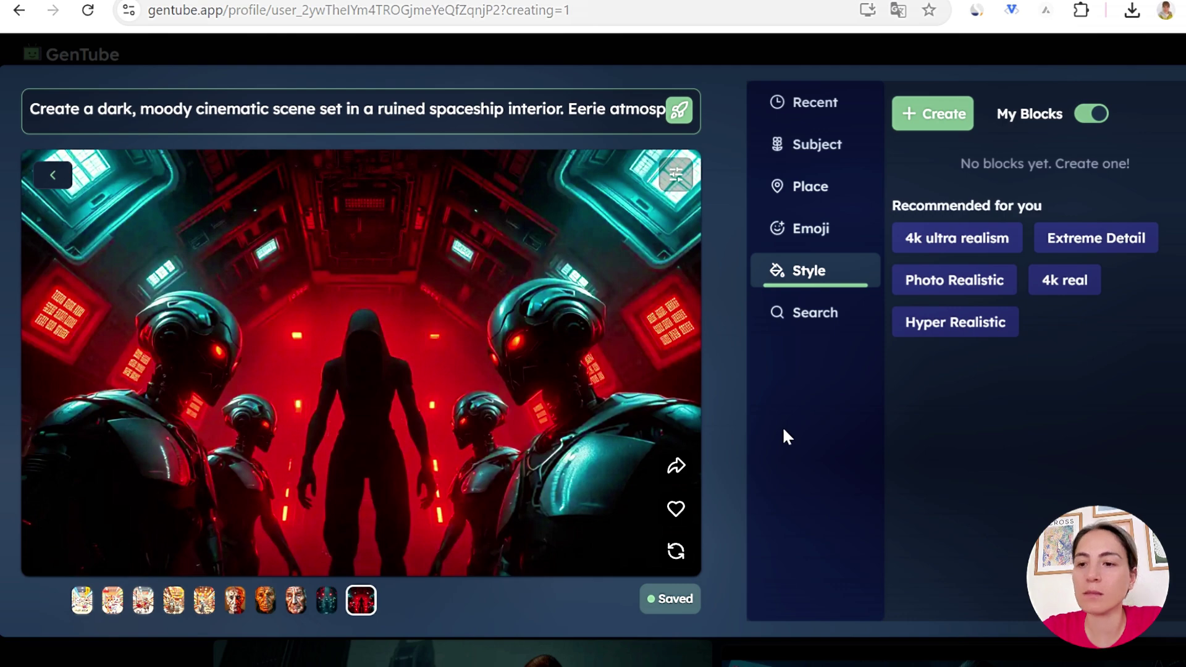
Step: Leave the image creator, open GenStyle, and generate the ruined spaceship prompt in the Anime and Watercolor styles
left_click(68, 172)
scroll(900, 386, "up", 10)
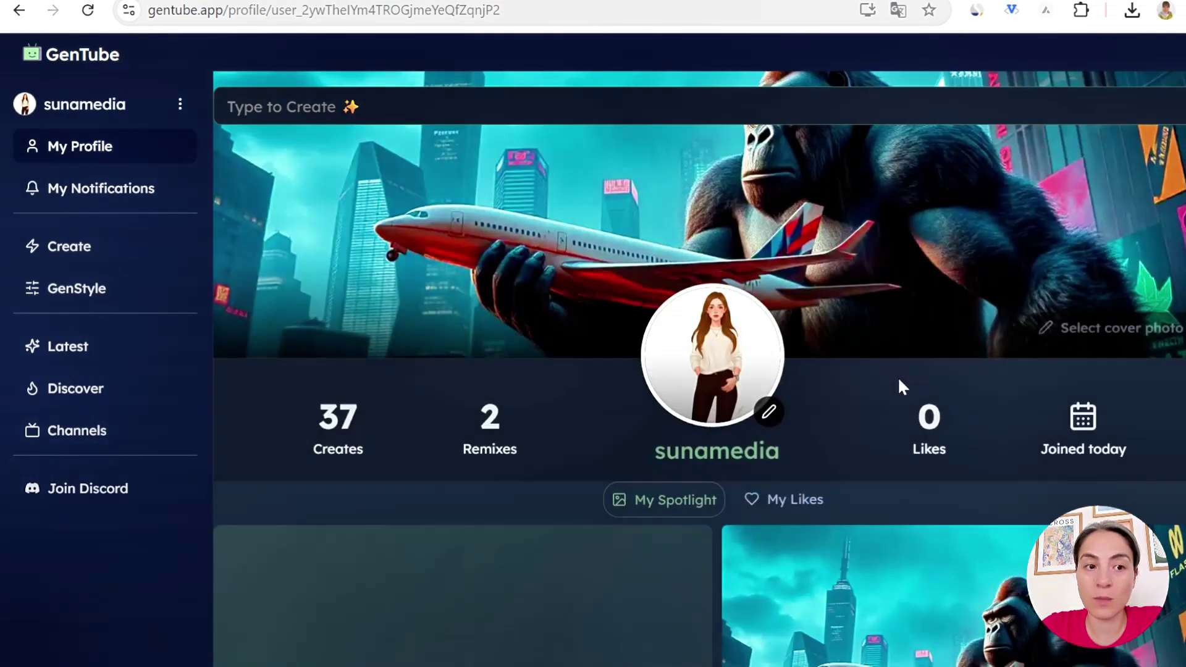
left_click(82, 299)
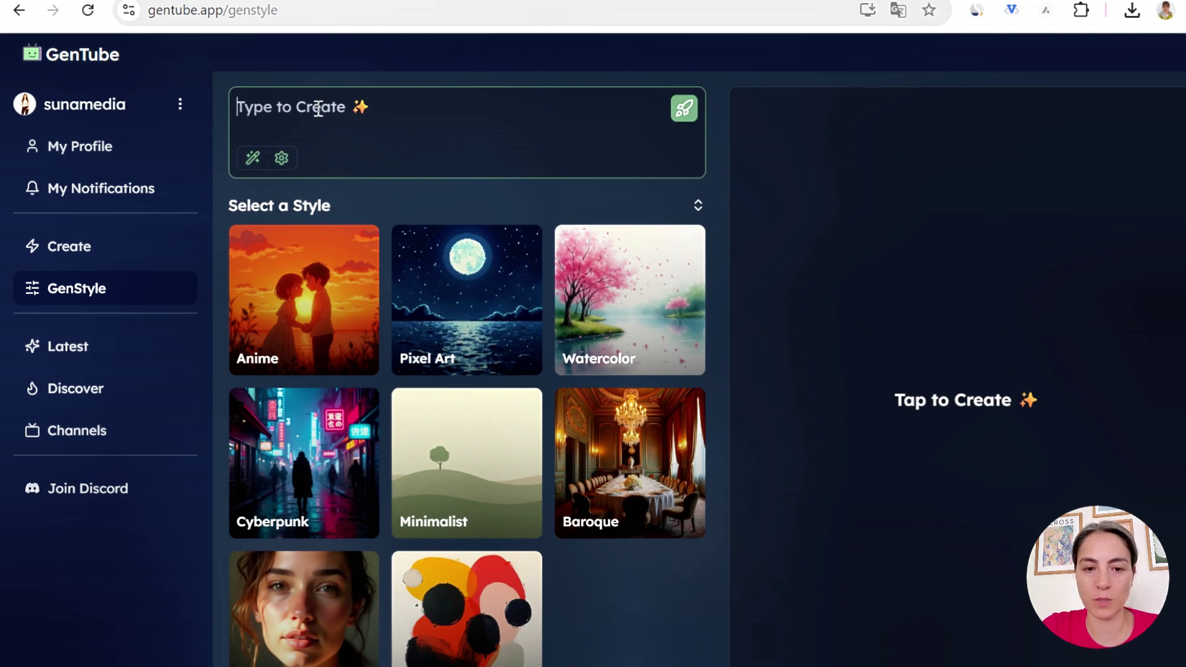
key("ctrl+v")
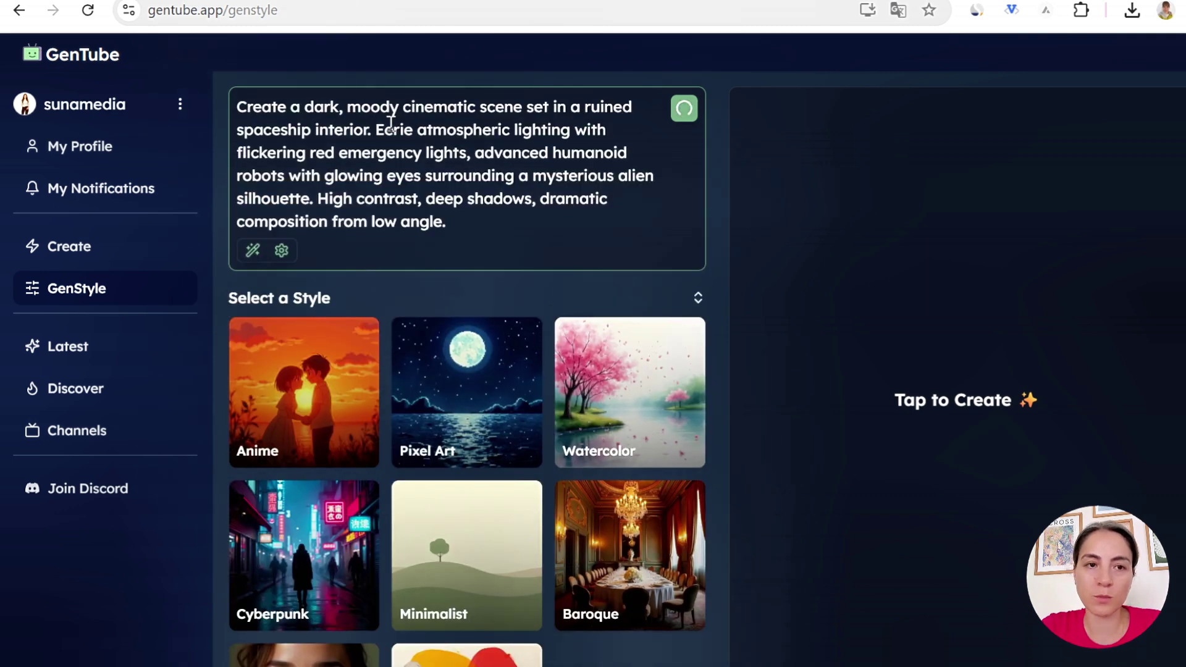
left_click(312, 395)
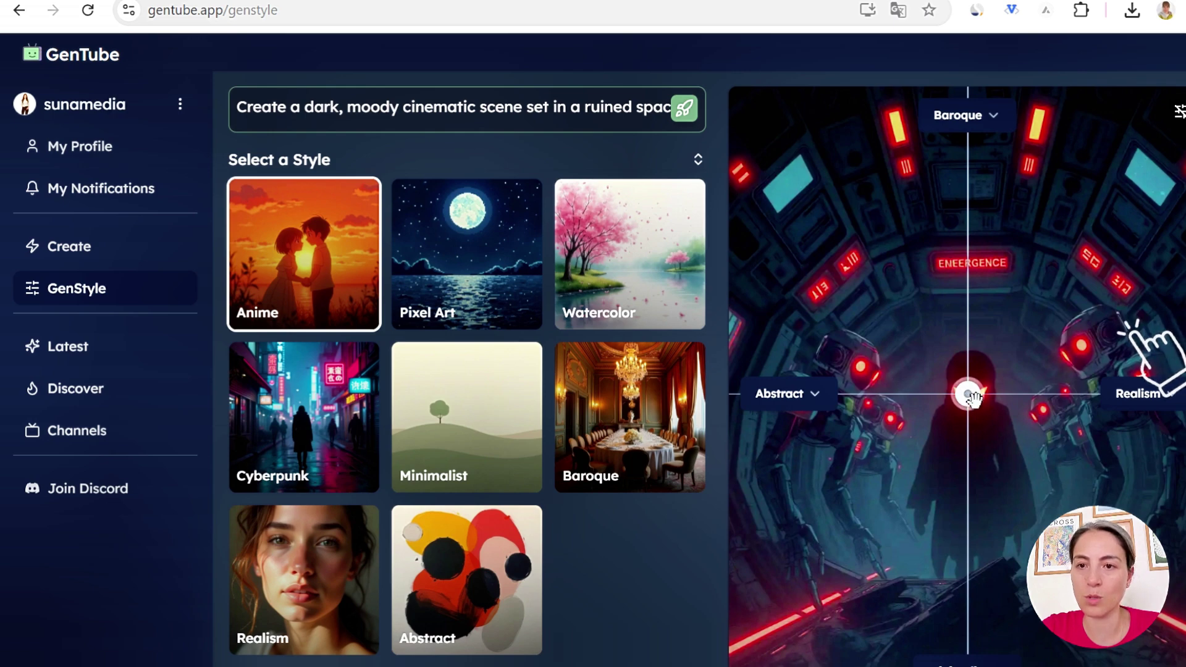
left_click(613, 274)
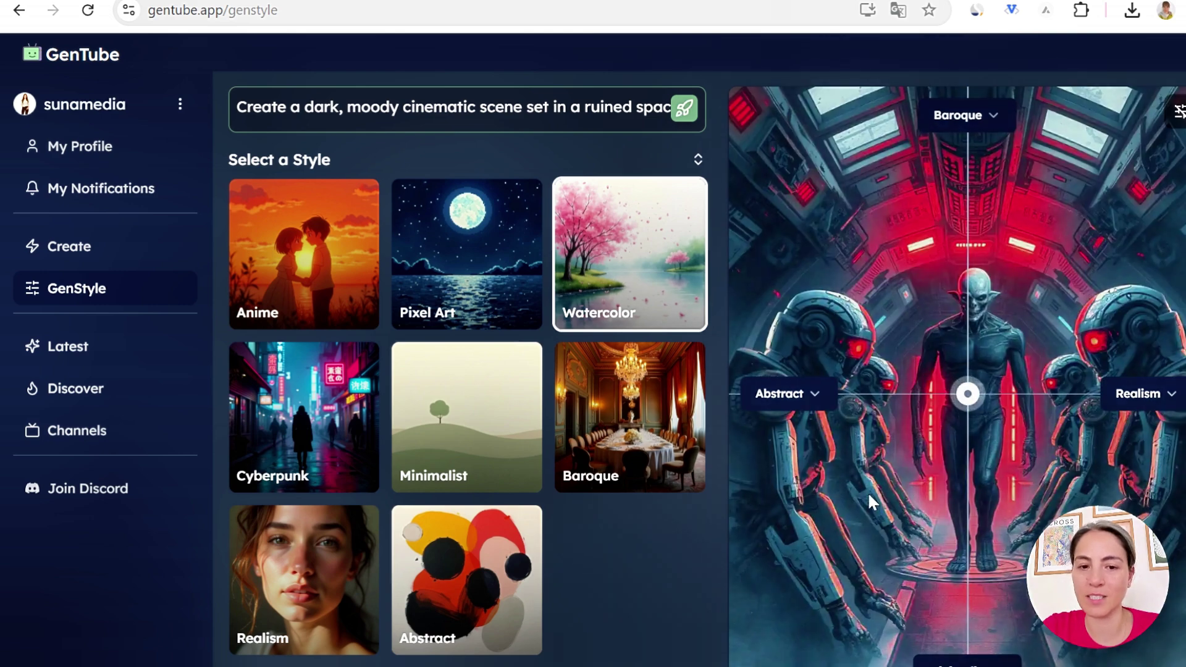
Step: Replace the prompt with "muscle rabbit looking for a carrot" and generate it in the Anime and Pixel Art styles
left_click(477, 101)
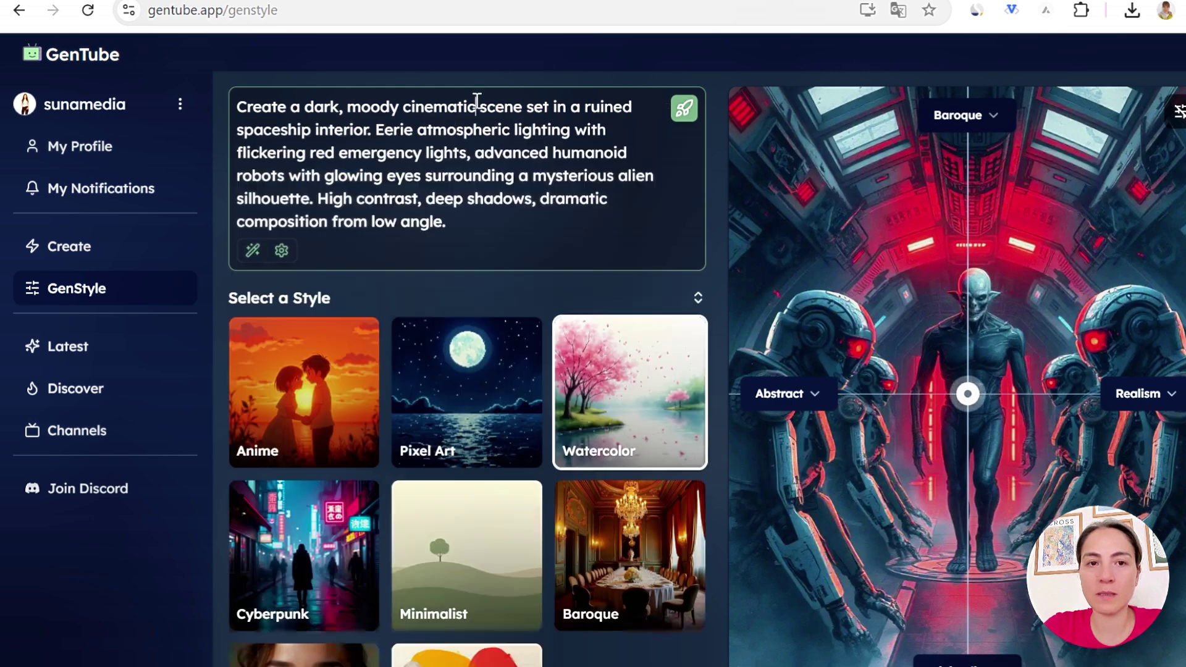
key("ctrl+a")
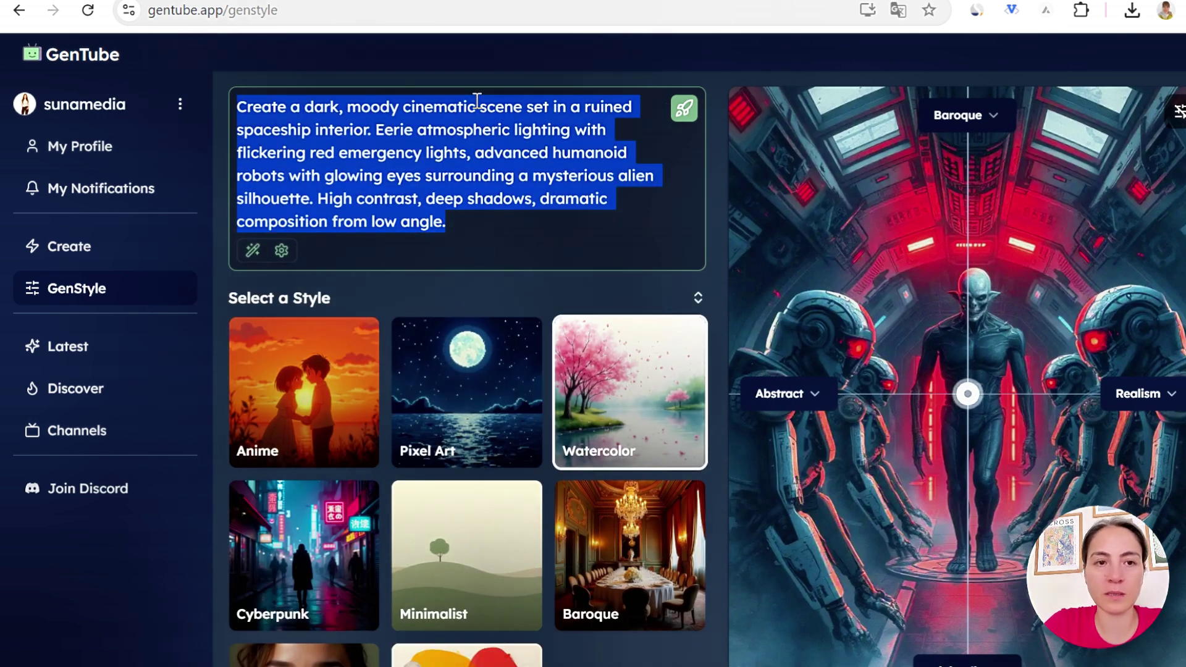
key("BackSpace")
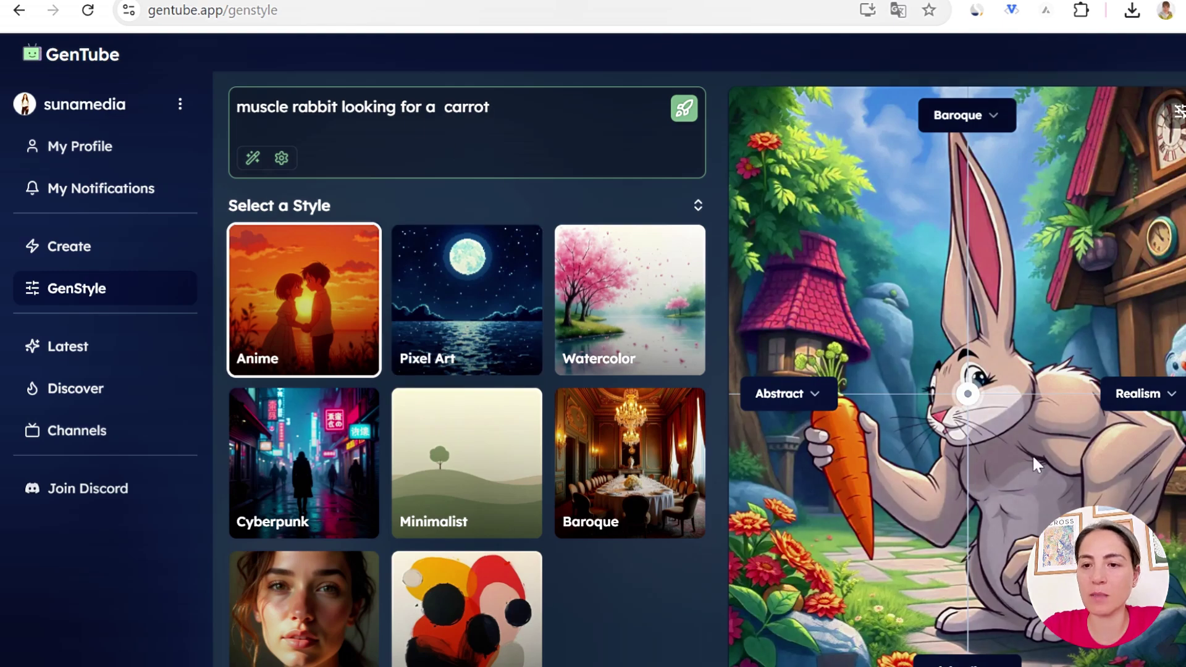
scroll(990, 386, "down", 1)
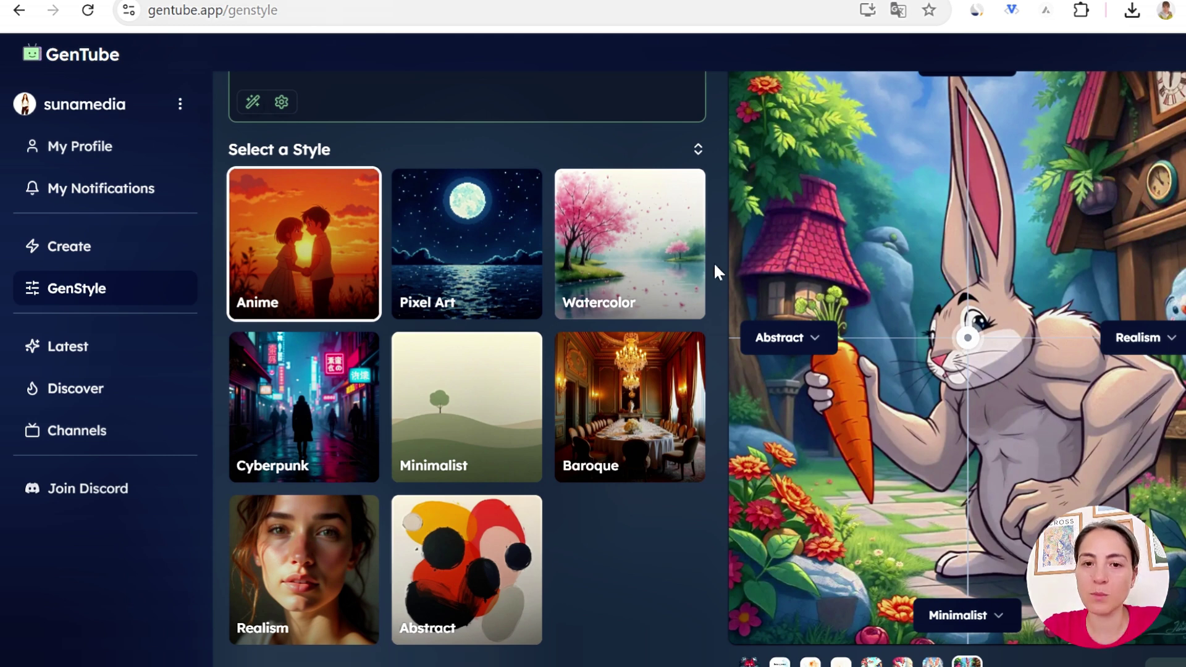
left_click(463, 267)
scroll(543, 395, "down", 1)
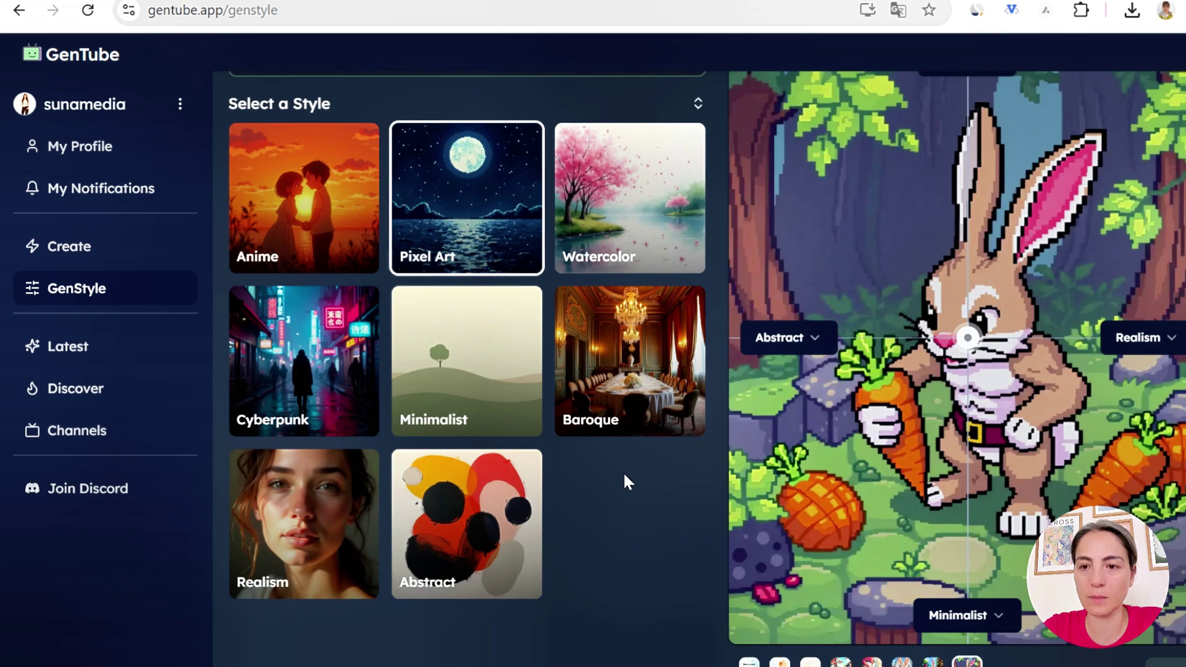
Step: Generate the muscle rabbit prompt in the Watercolor and Cyberpunk styles
left_click(637, 202)
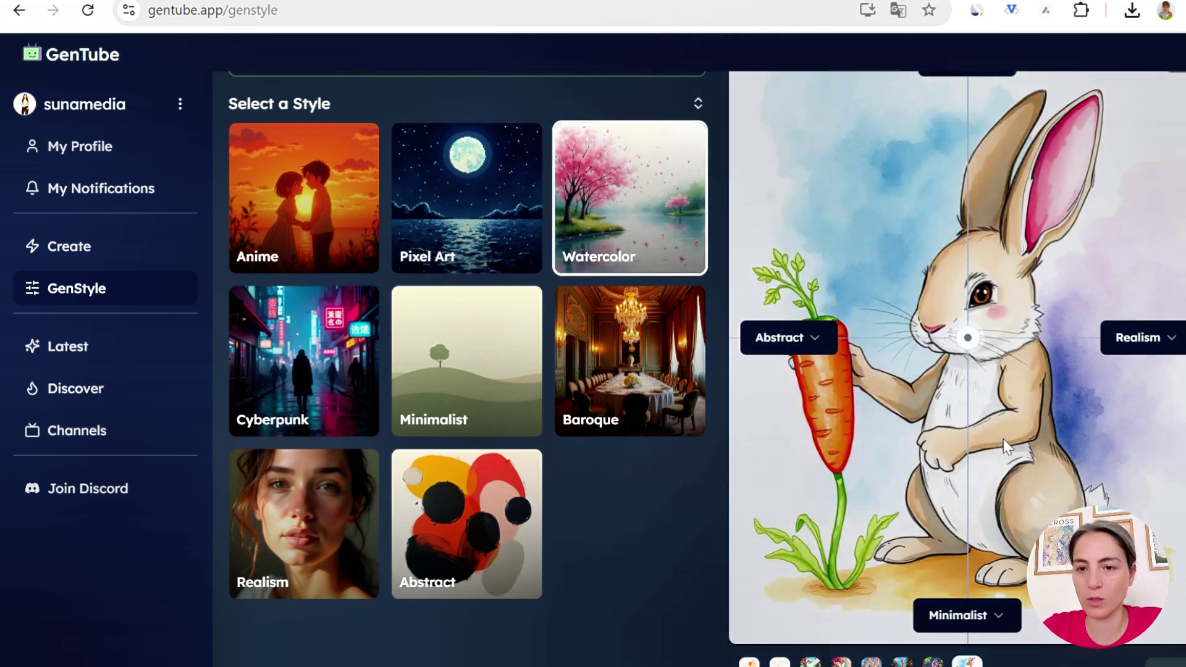
left_click(304, 362)
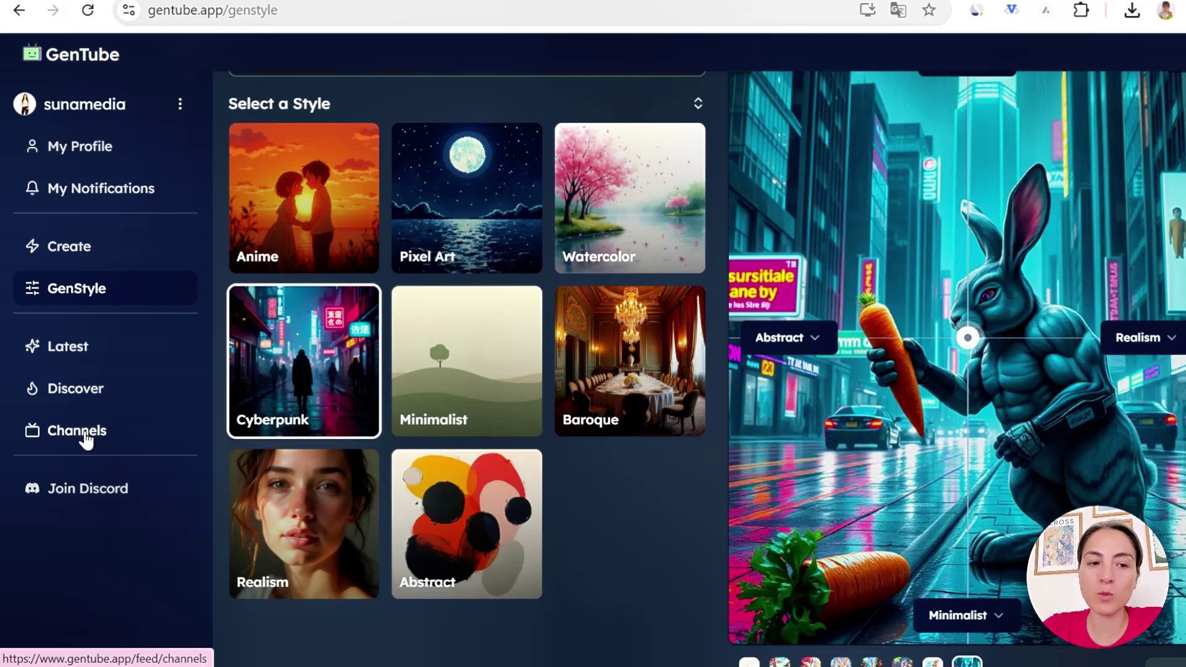
Step: Open the channels feed and look through the community channels listed there
left_click(85, 437)
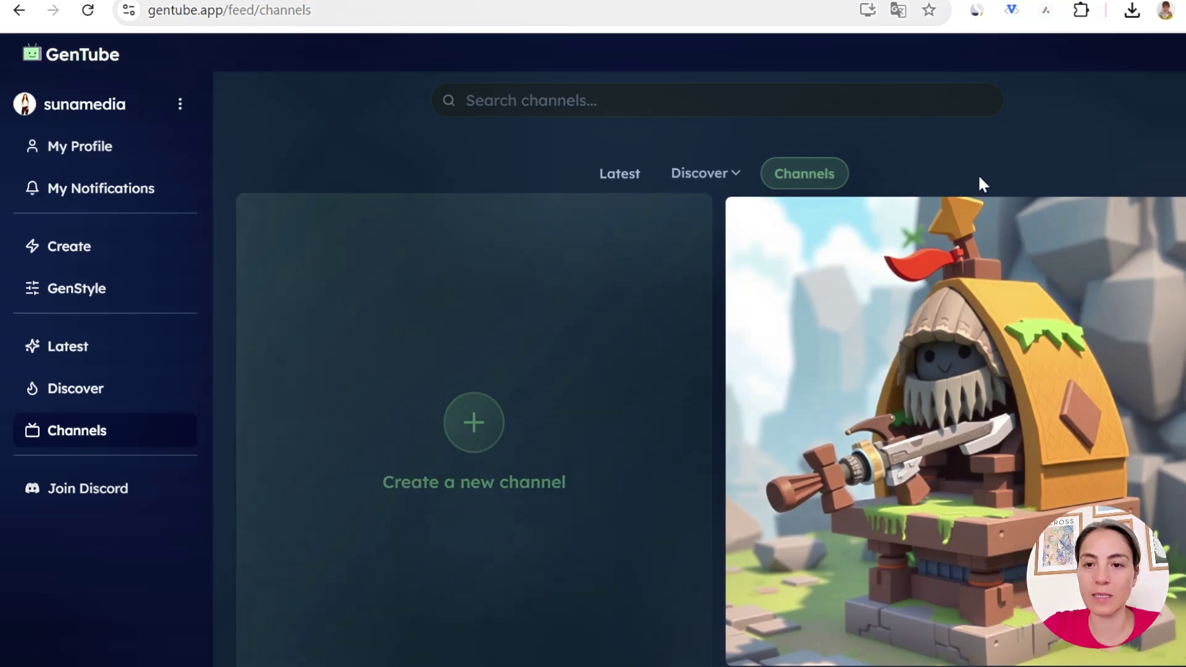
scroll(983, 183, "down", 3)
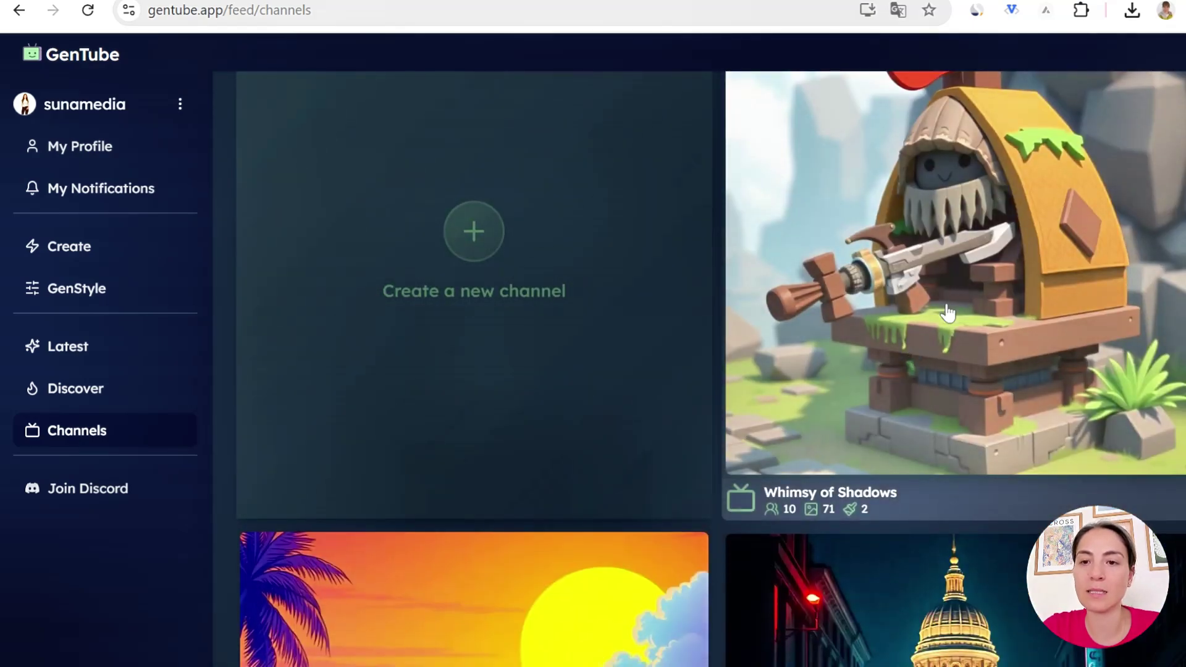
scroll(964, 328, "down", 7)
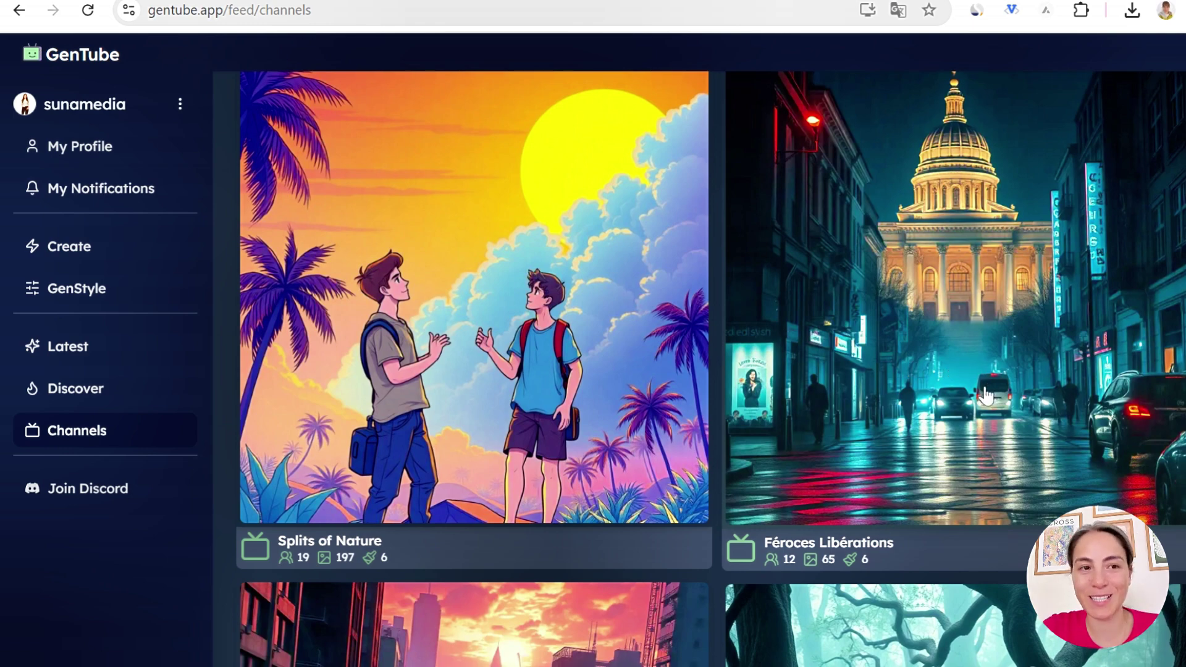
scroll(986, 395, "up", 10)
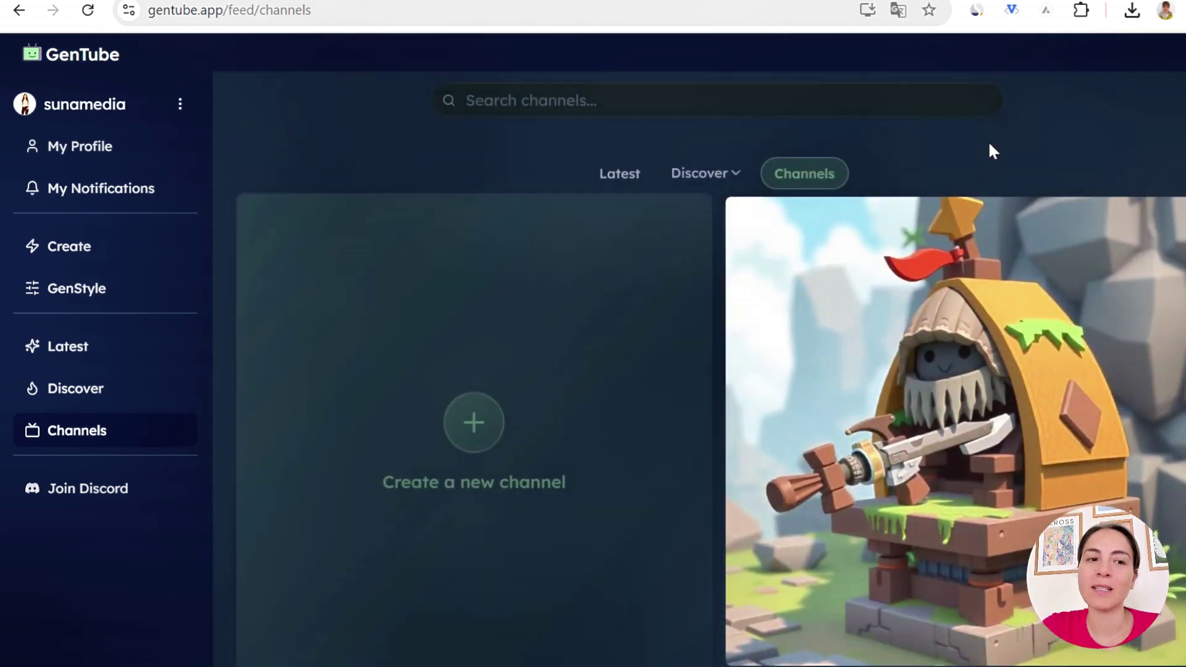